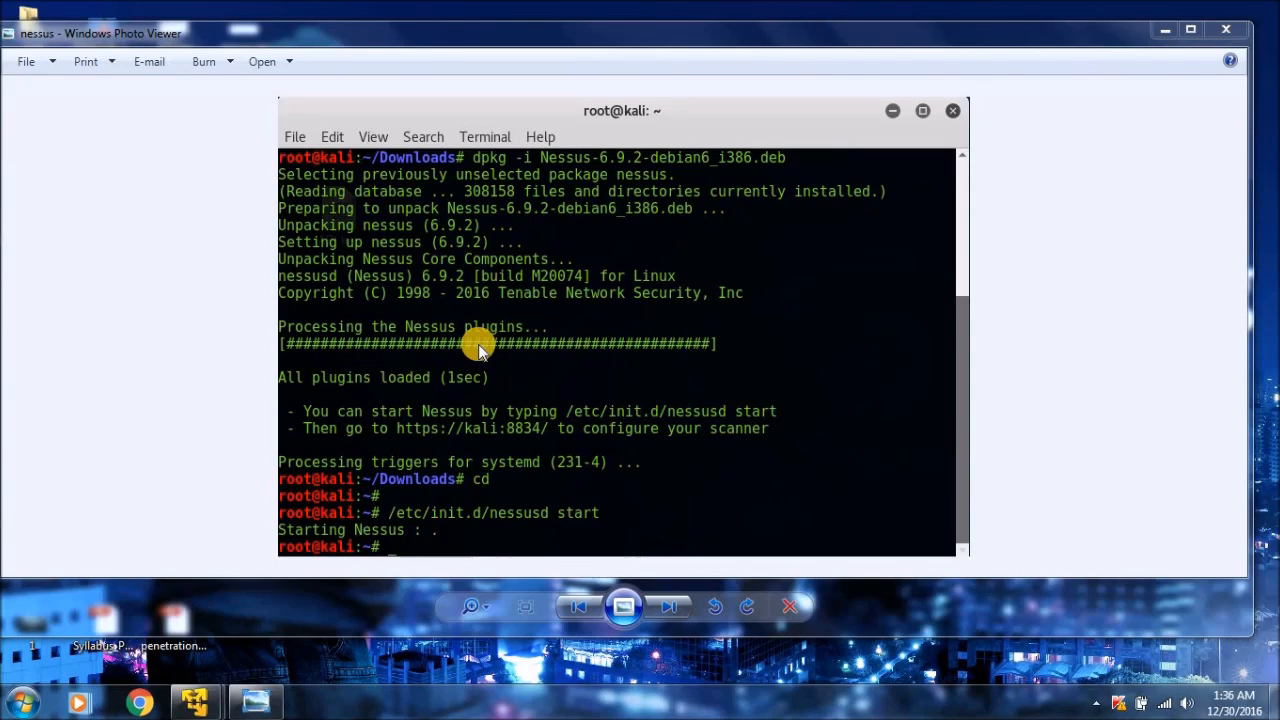
# Switch to the Kali virtual machine and start the Nessus service with /etc/init.d/nessusd start
pyautogui.moveTo(195, 703)
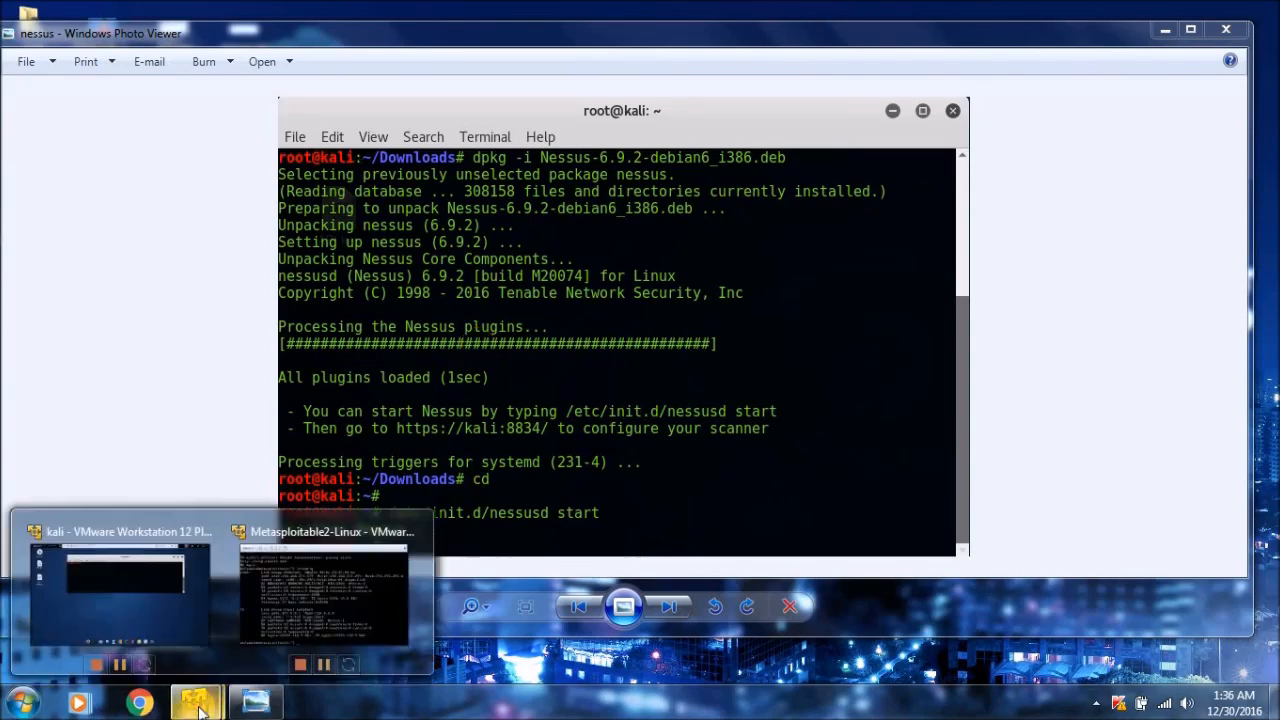
pyautogui.click(131, 578)
pyautogui.write('/etc/')
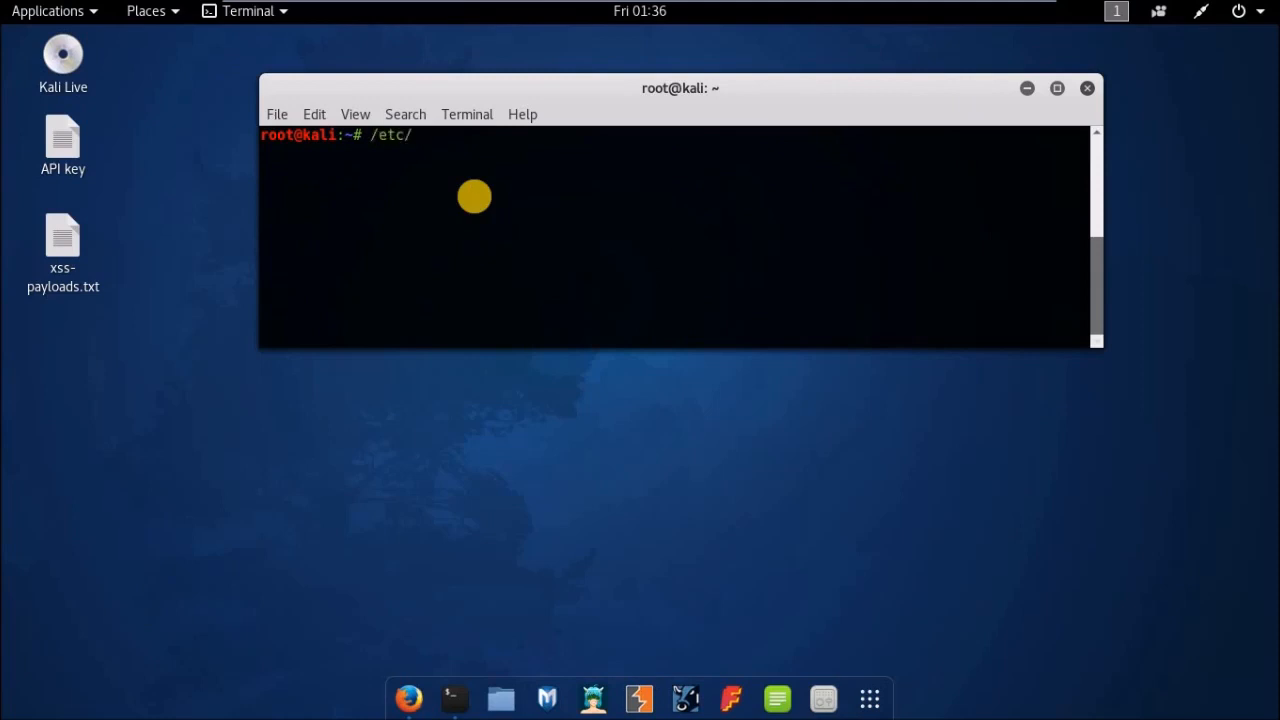
pyautogui.write('init.d/nes')
pyautogui.press('Tab')
pyautogui.write('start')
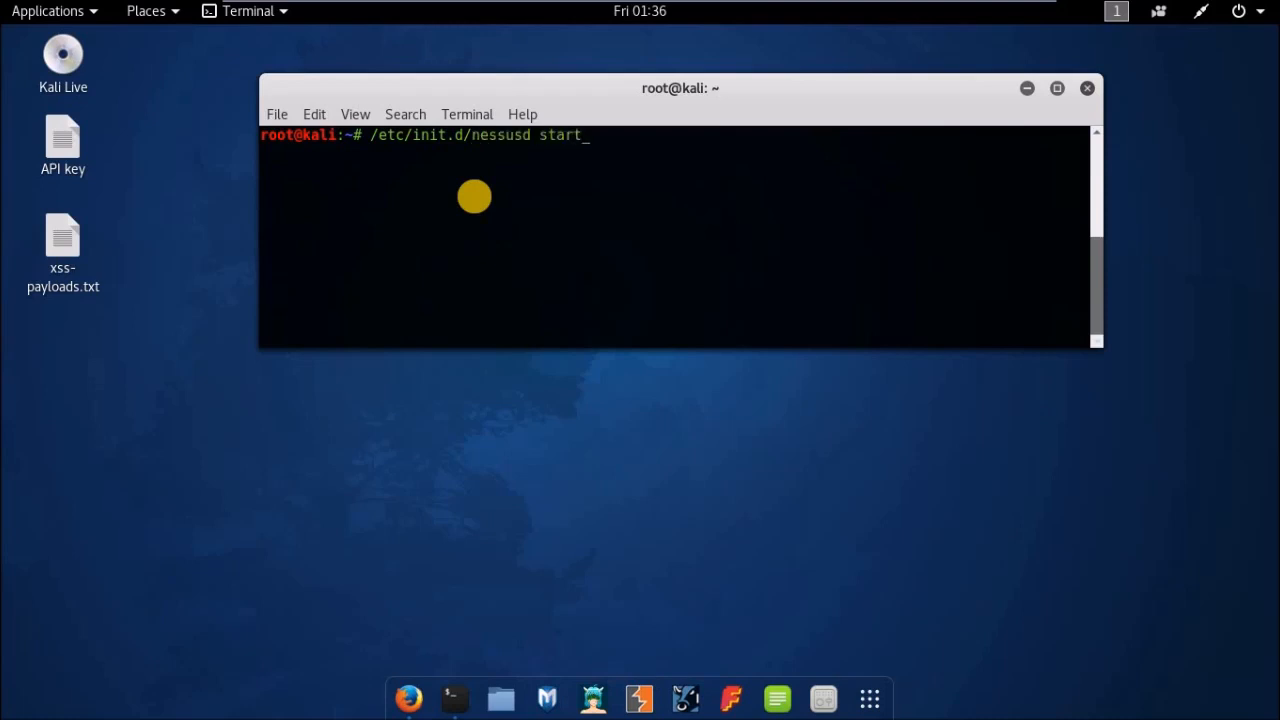
pyautogui.press('Return')
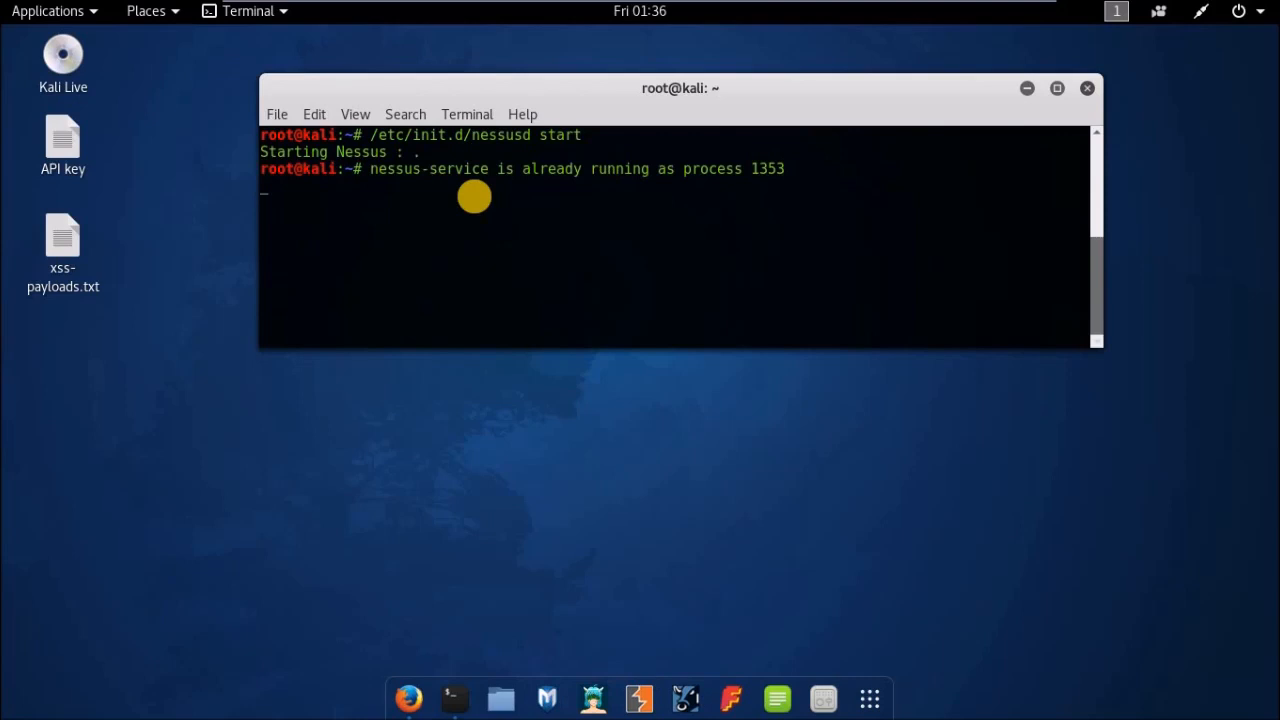
pyautogui.click(412, 700)
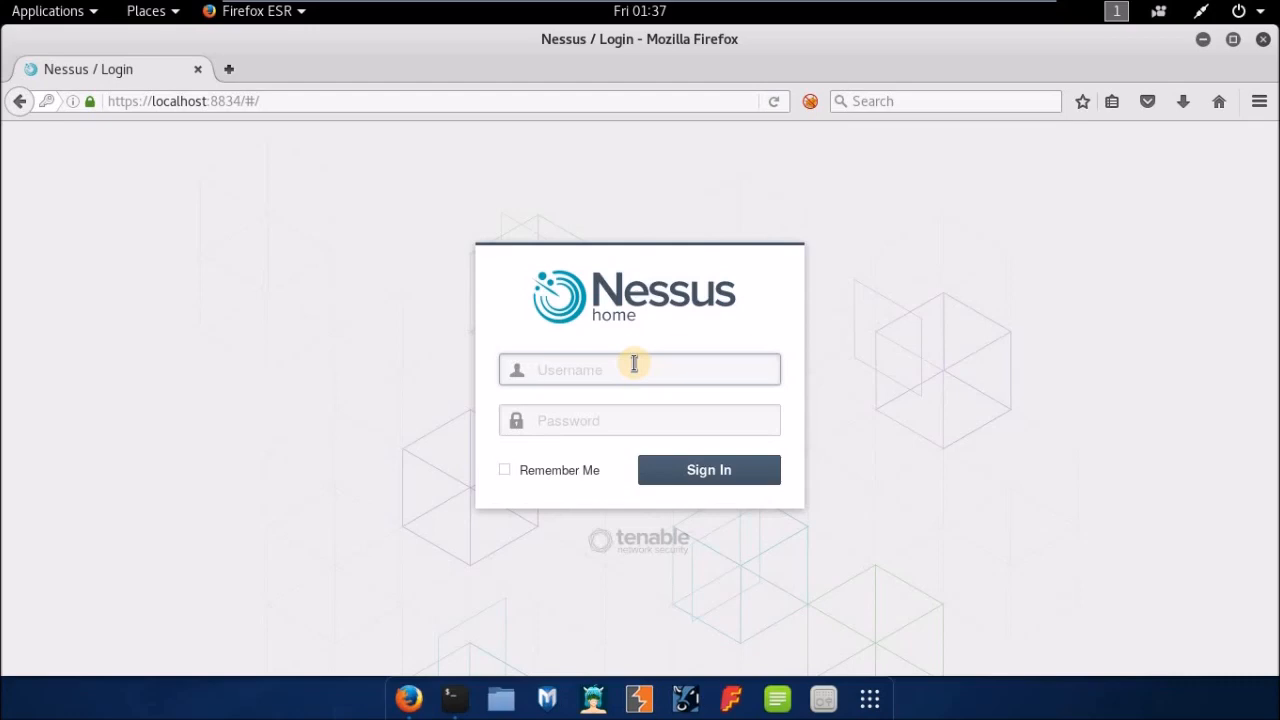
pyautogui.write('rooot')
pyautogui.press('Tab')
pyautogui.hotkey('shift', 'Tab')
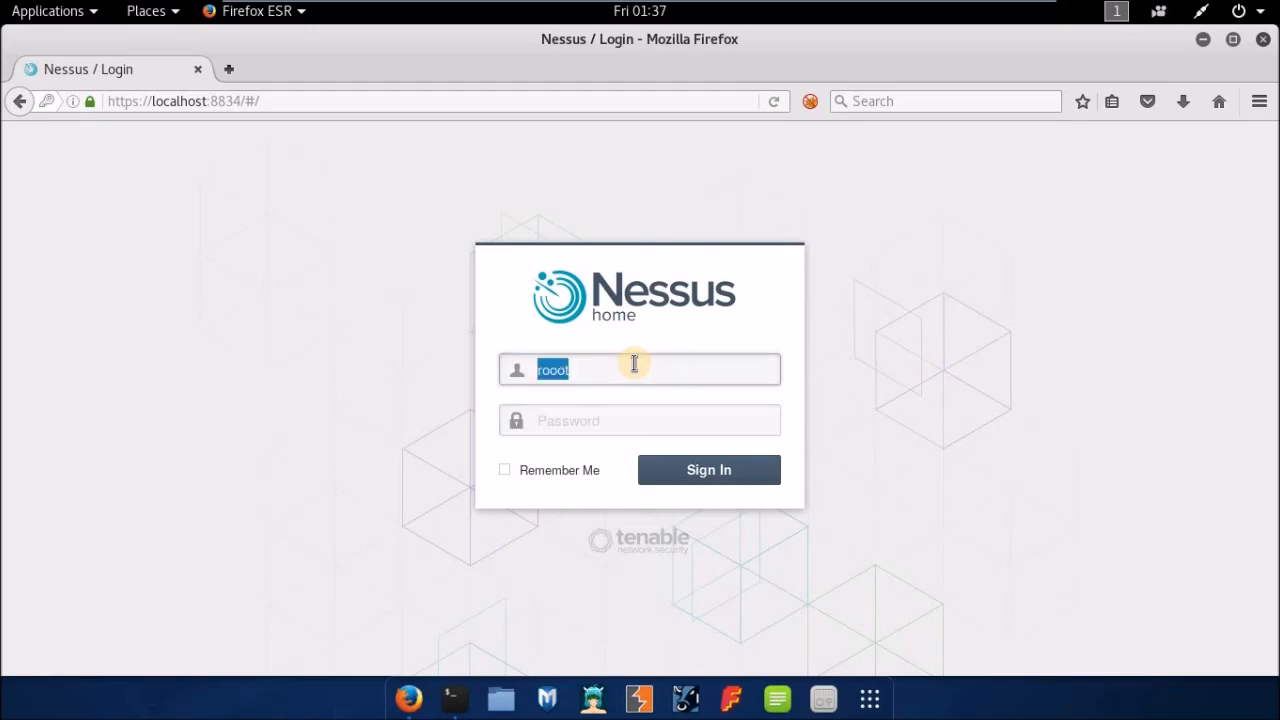
pyautogui.press('End')
pyautogui.press('BackSpace')
pyautogui.press('BackSpace')
pyautogui.write('t')
pyautogui.press('Tab')
pyautogui.write('•••••••')
pyautogui.press('Return')
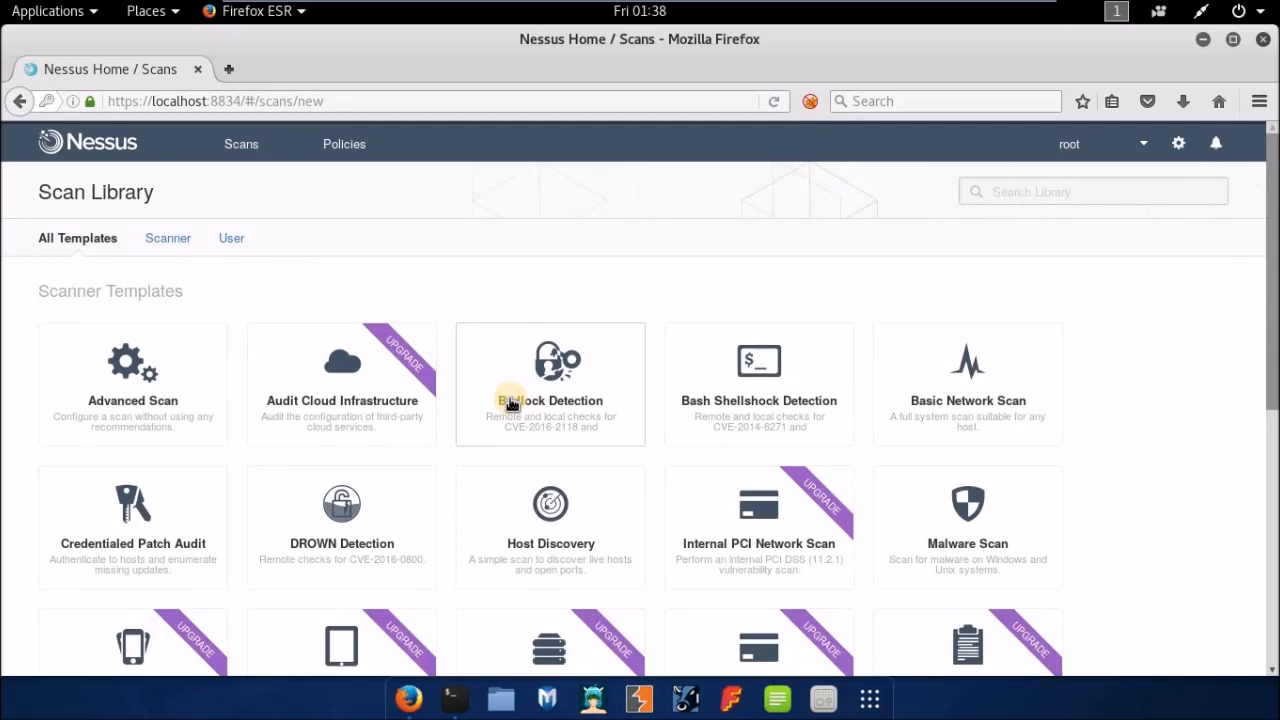
# Create a Host Discovery scan named "live dis" with 192.168.221.129 as its target
pyautogui.click(560, 540)
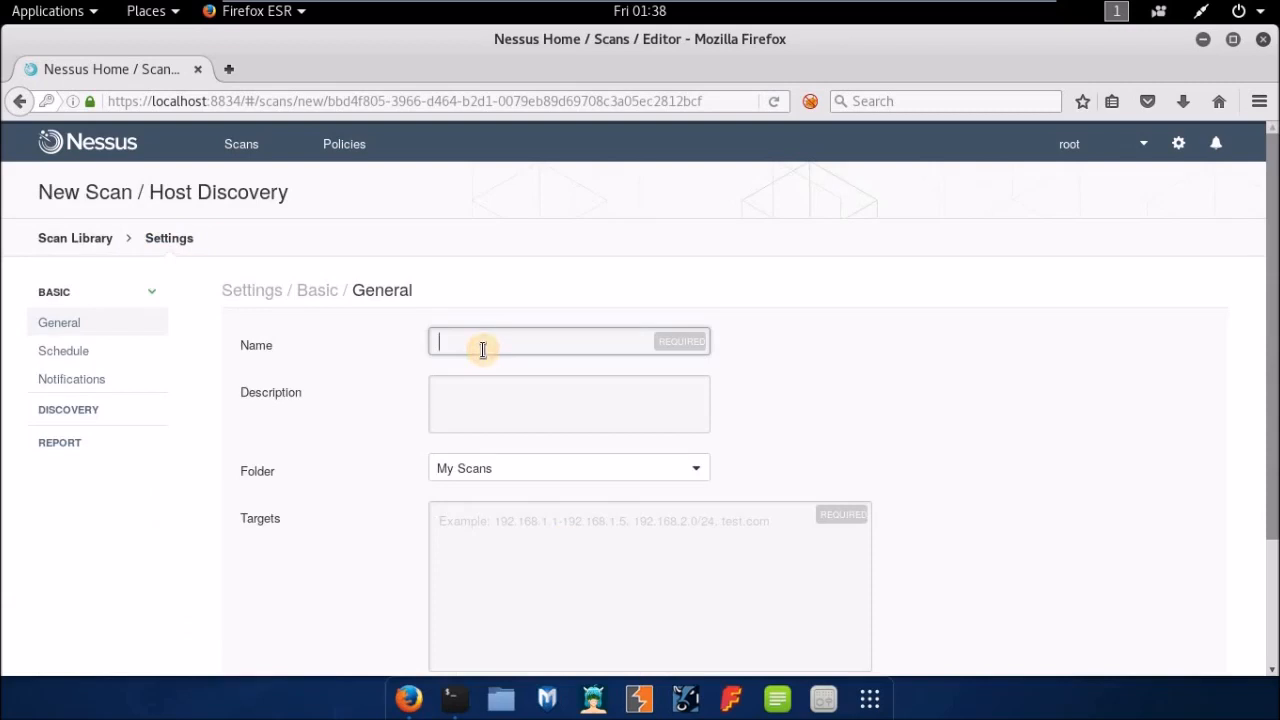
pyautogui.write('live')
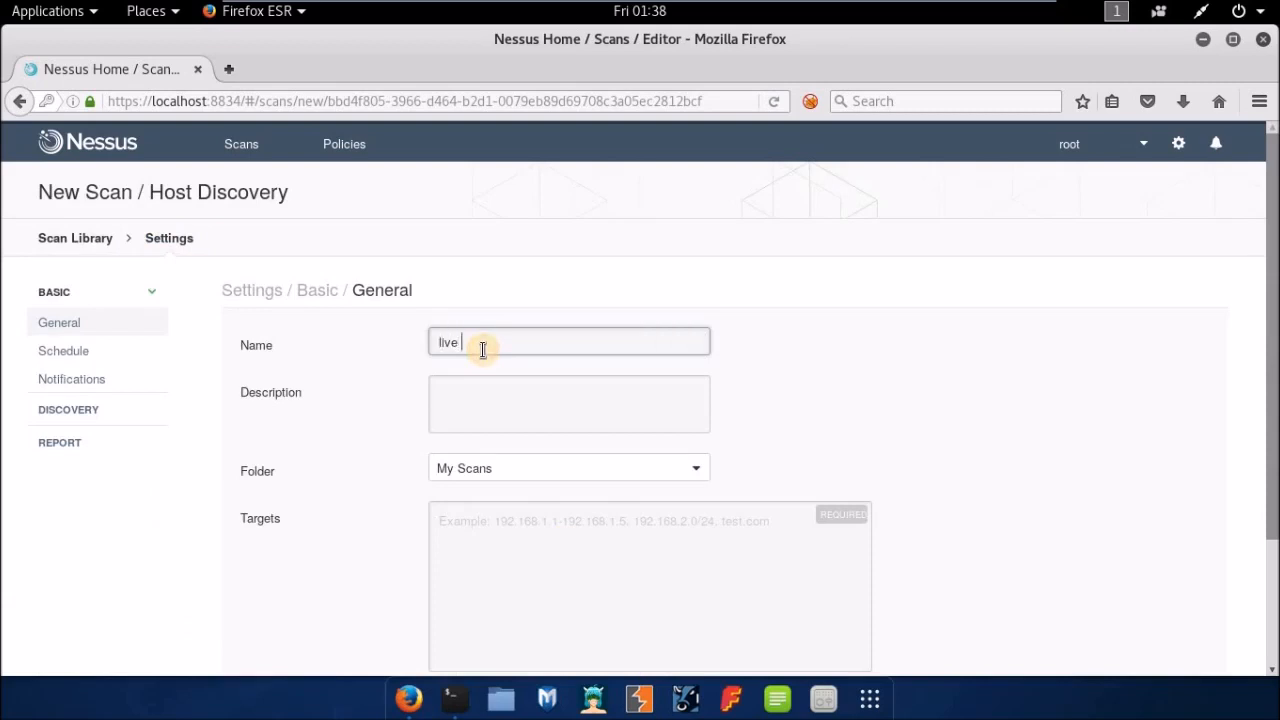
pyautogui.write(' dis')
pyautogui.click(551, 535)
pyautogui.write('1')
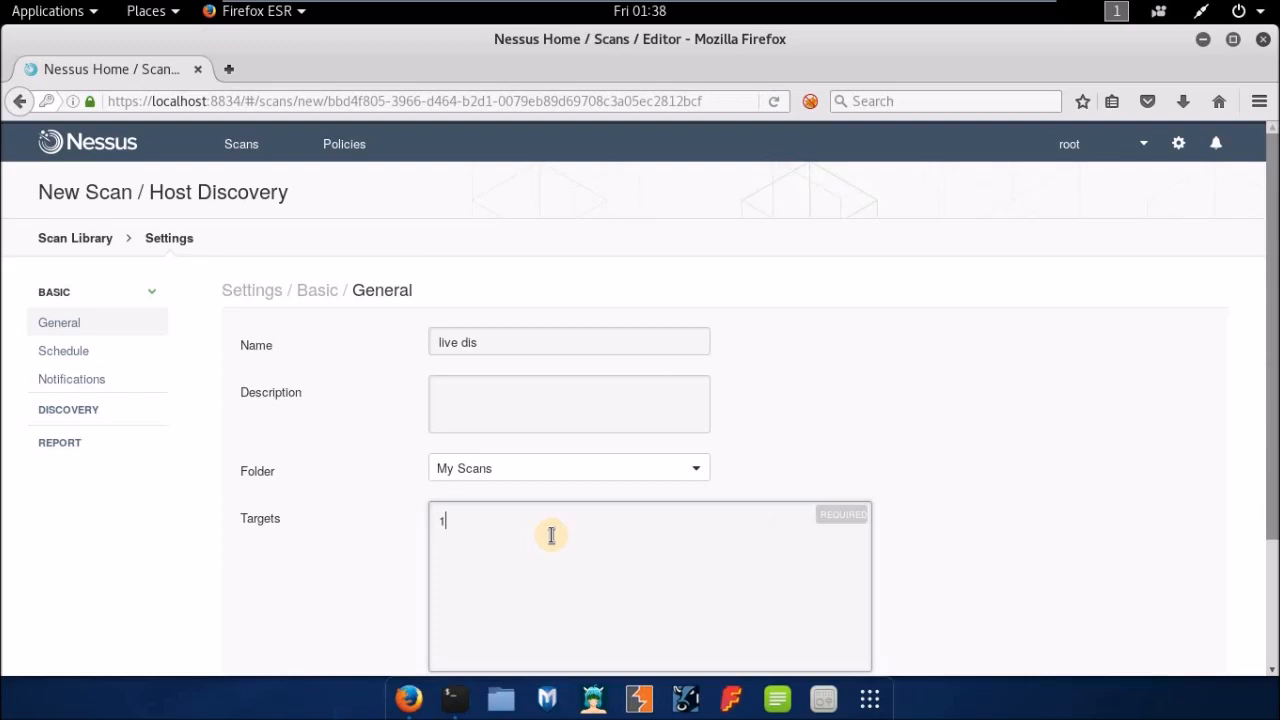
pyautogui.write('92.168.')
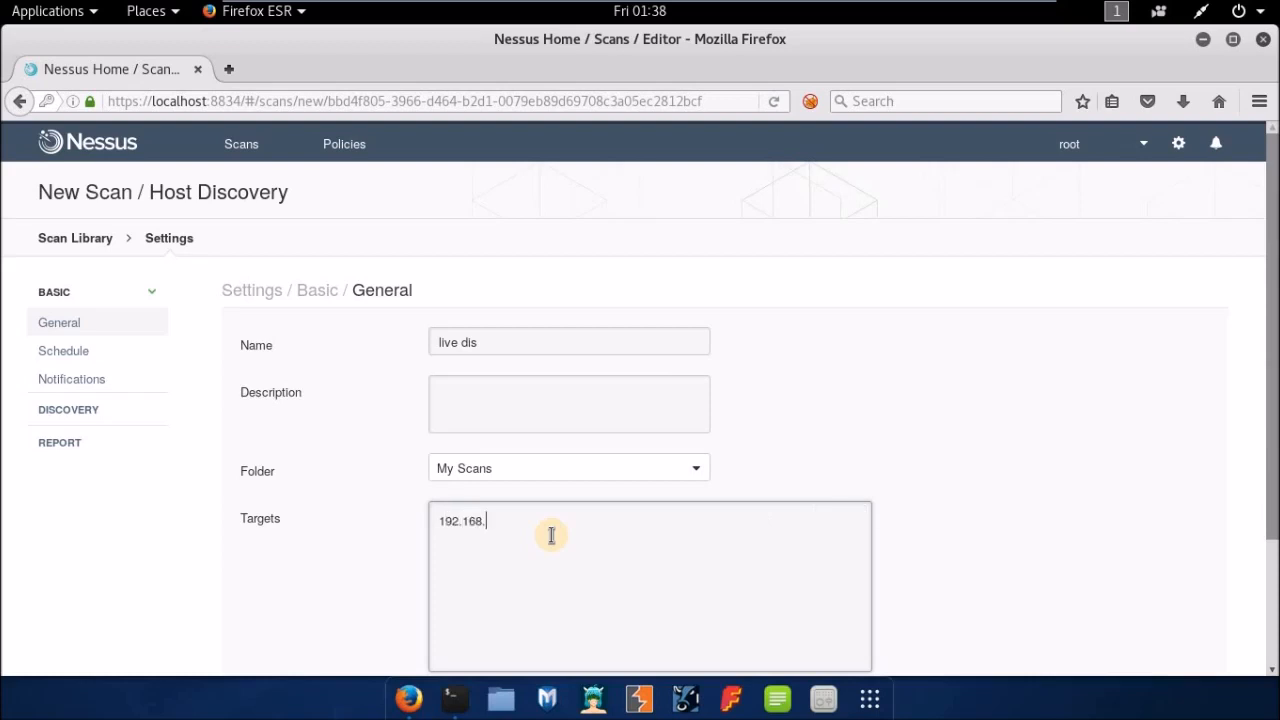
pyautogui.write('221.129')
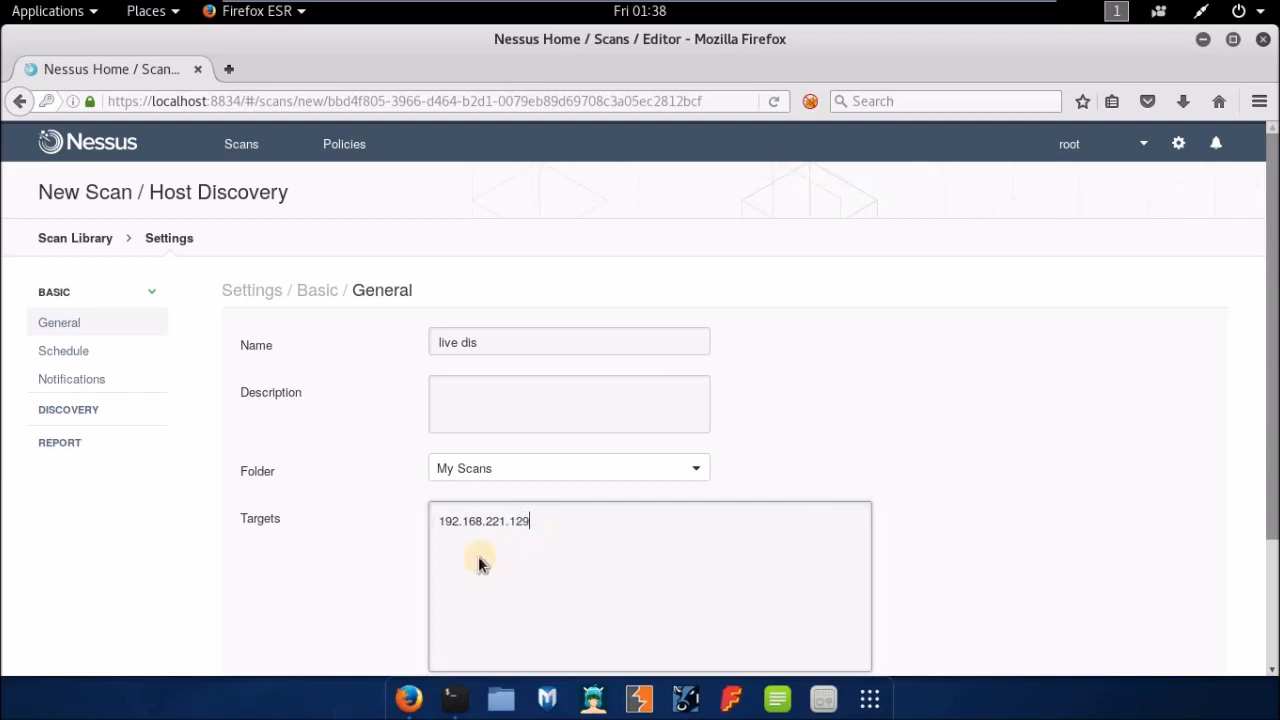
# Set the scan's discovery type to Port scan (common ports) and save the scan
pyautogui.scroll(-3, 479, 563)
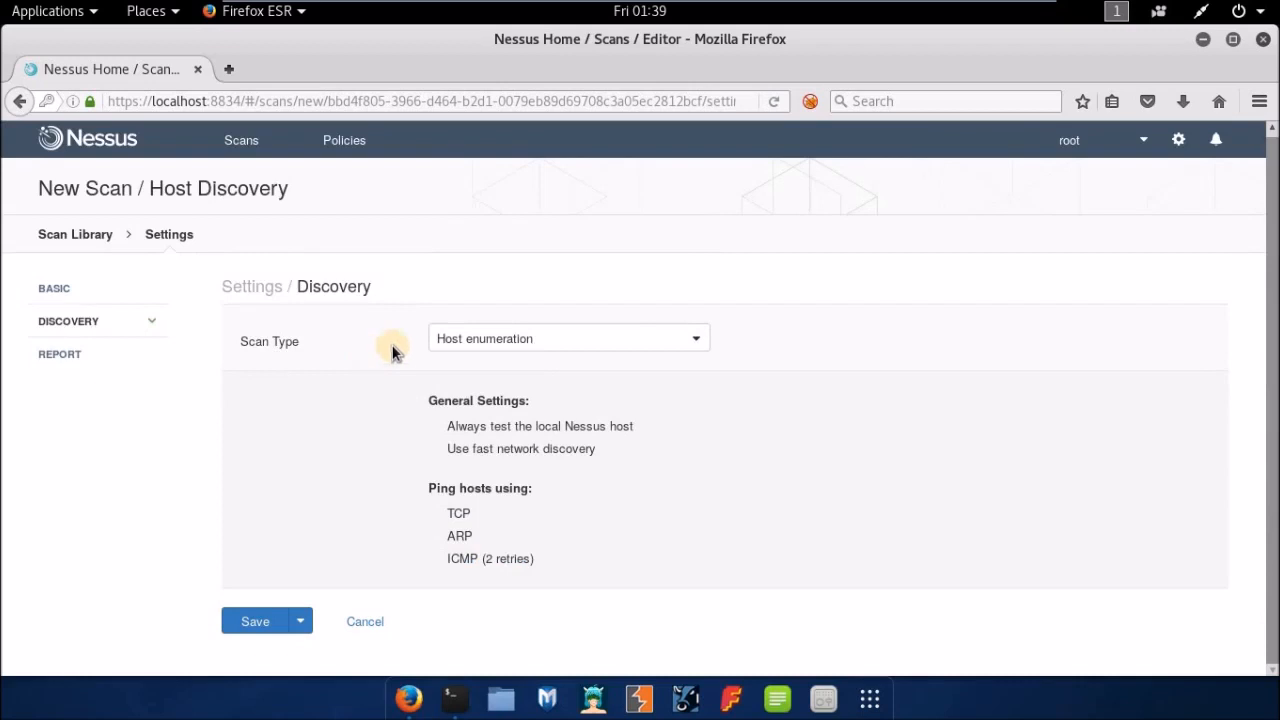
pyautogui.click(633, 350)
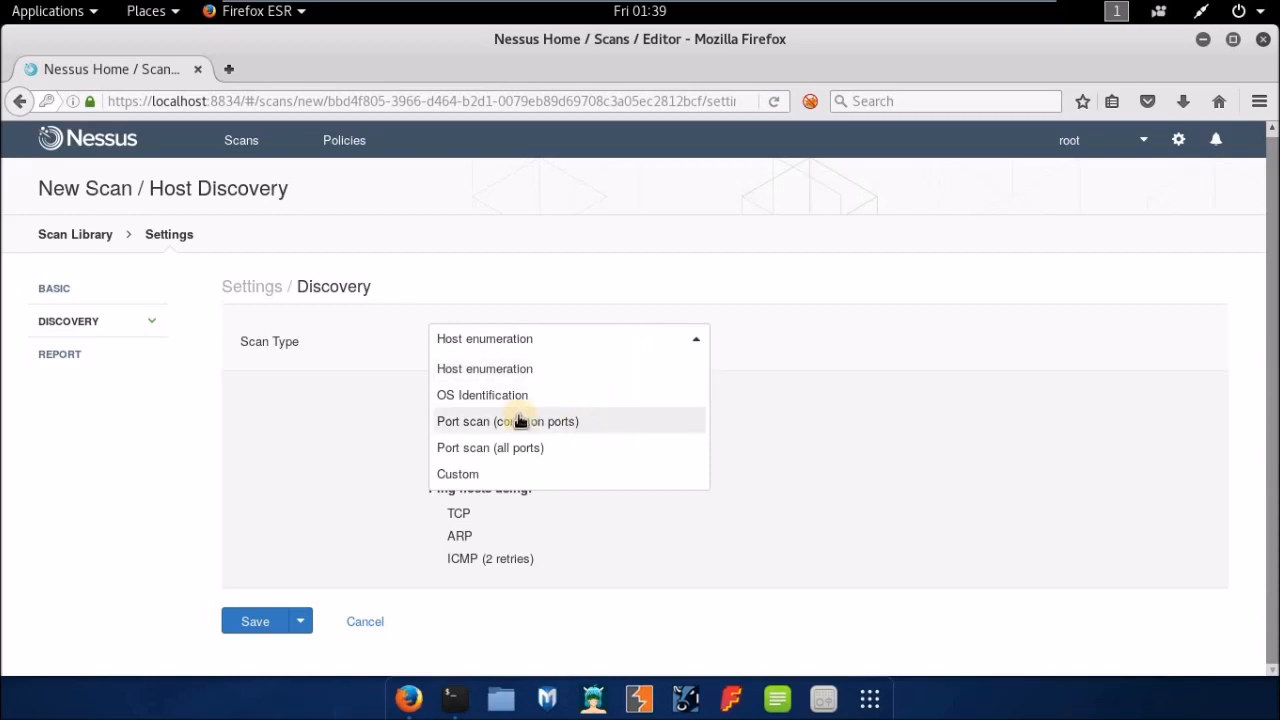
pyautogui.click(594, 423)
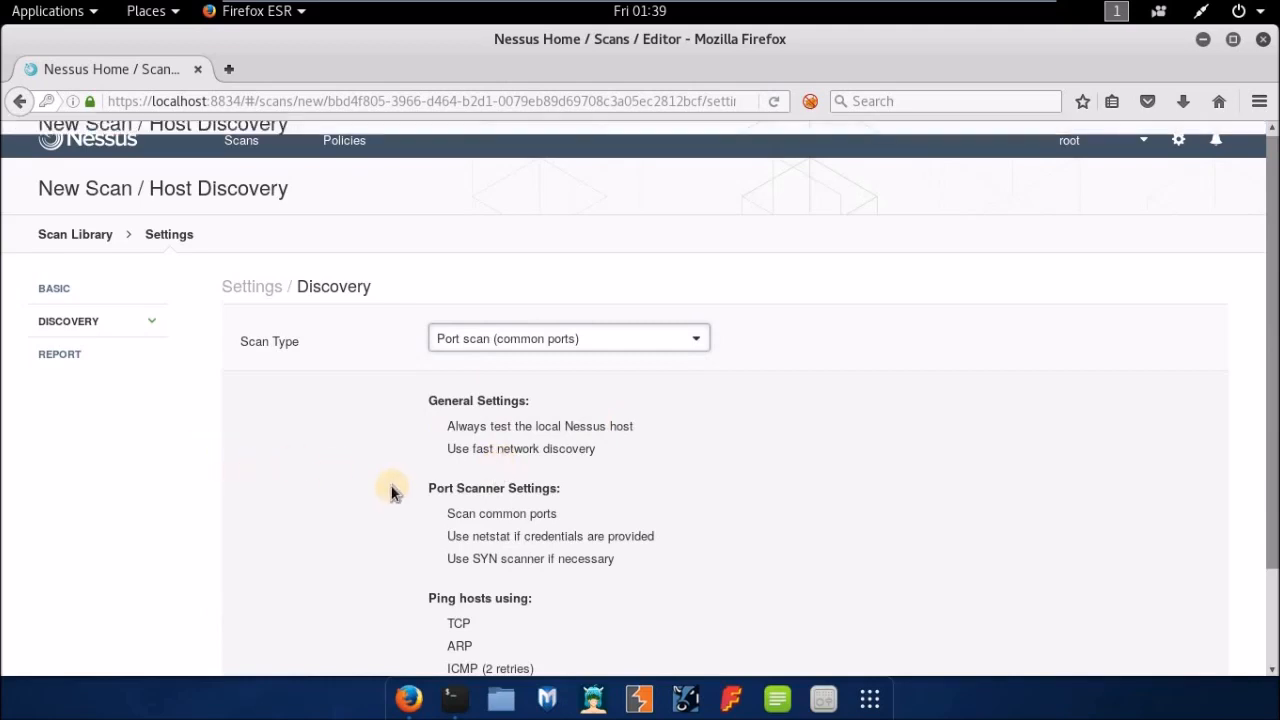
pyautogui.scroll(-2, 391, 486)
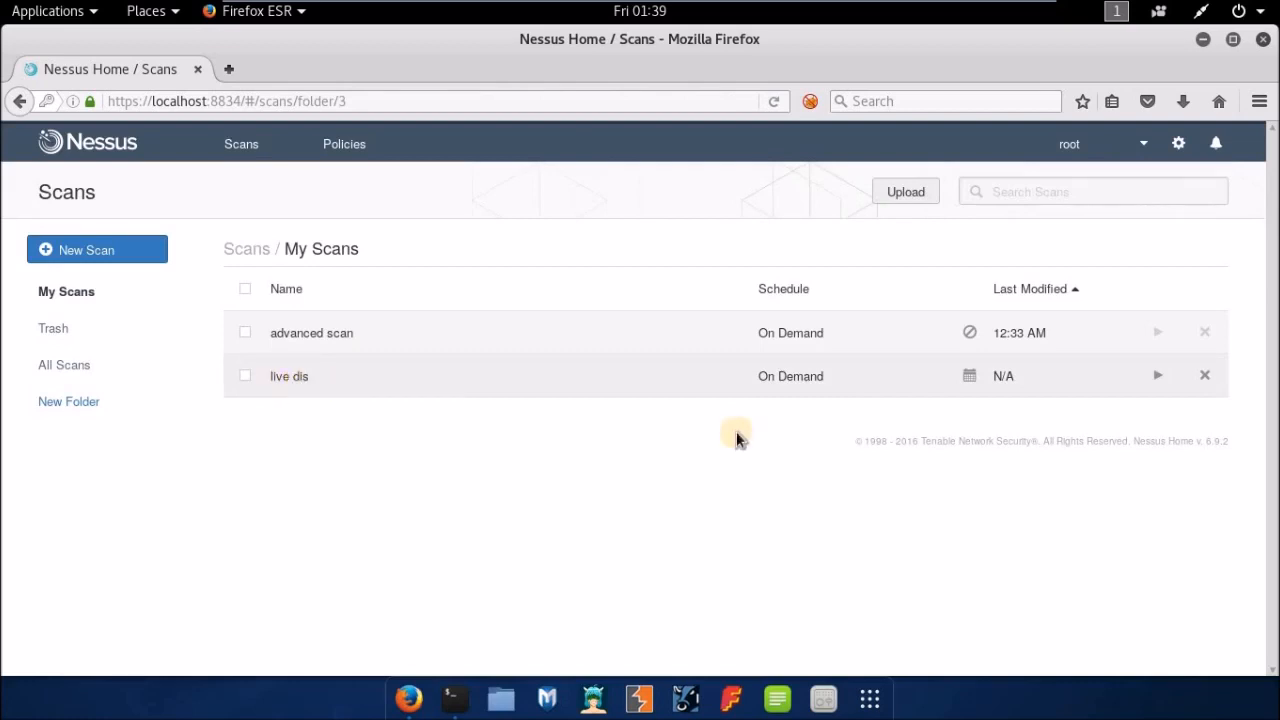
# Launch the live dis scan and open the vulnerability results for host 192.168.221.129
pyautogui.click(1158, 377)
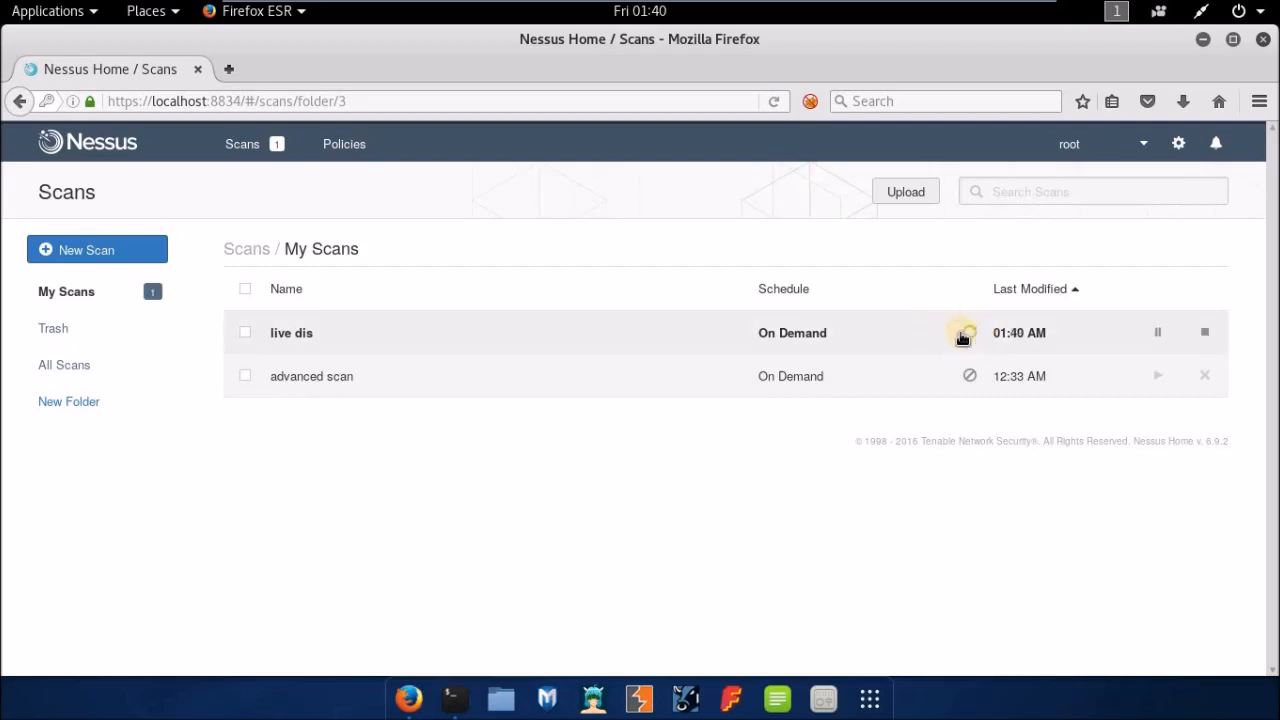
pyautogui.click(663, 333)
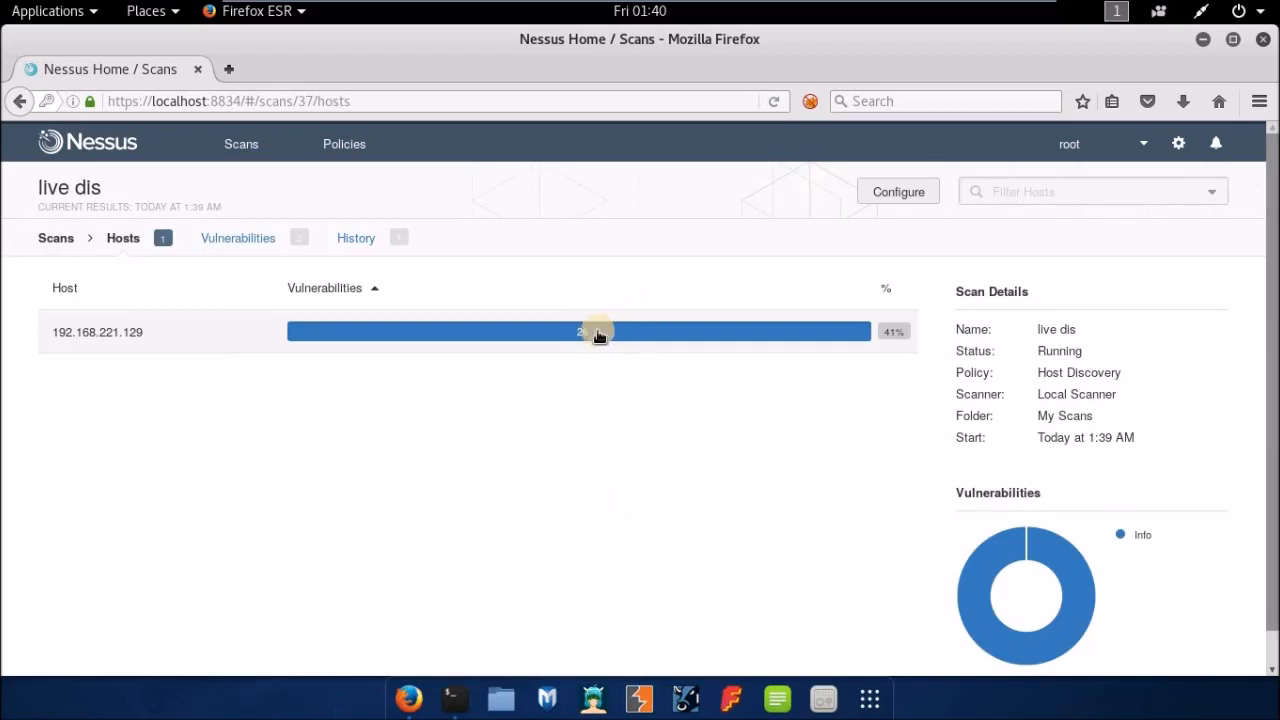
pyautogui.moveTo(597, 336)
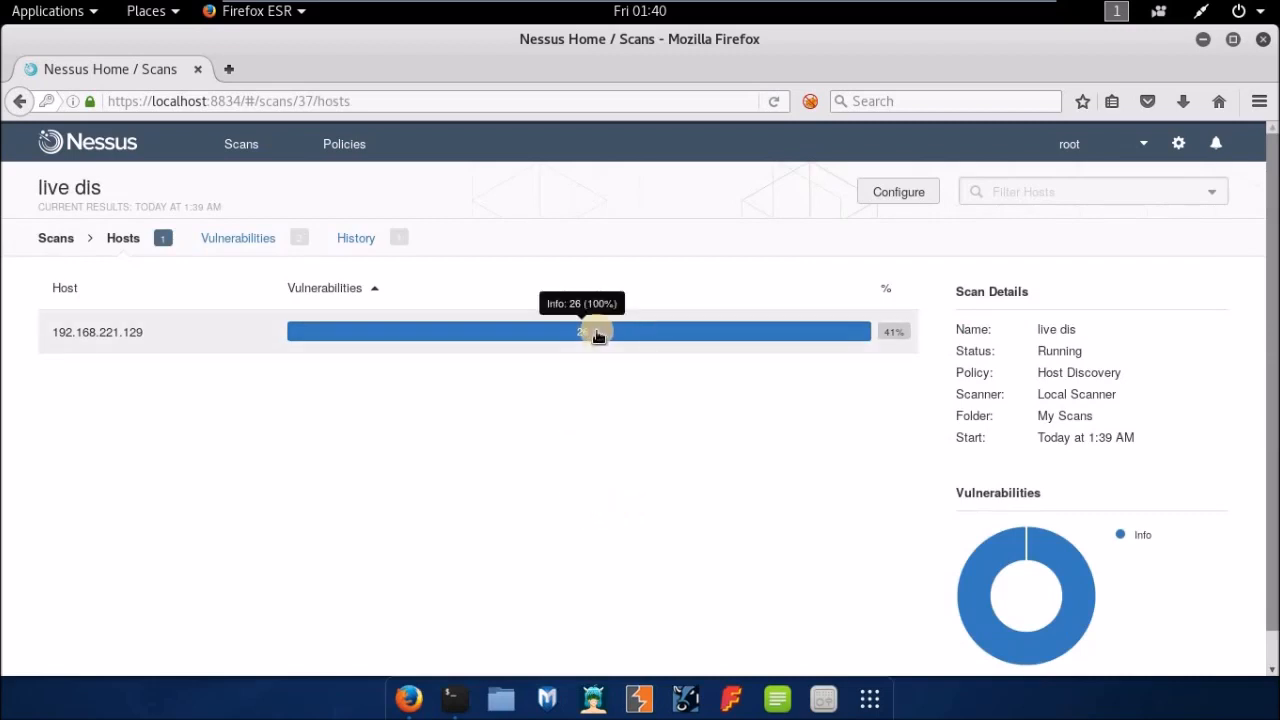
pyautogui.click(596, 333)
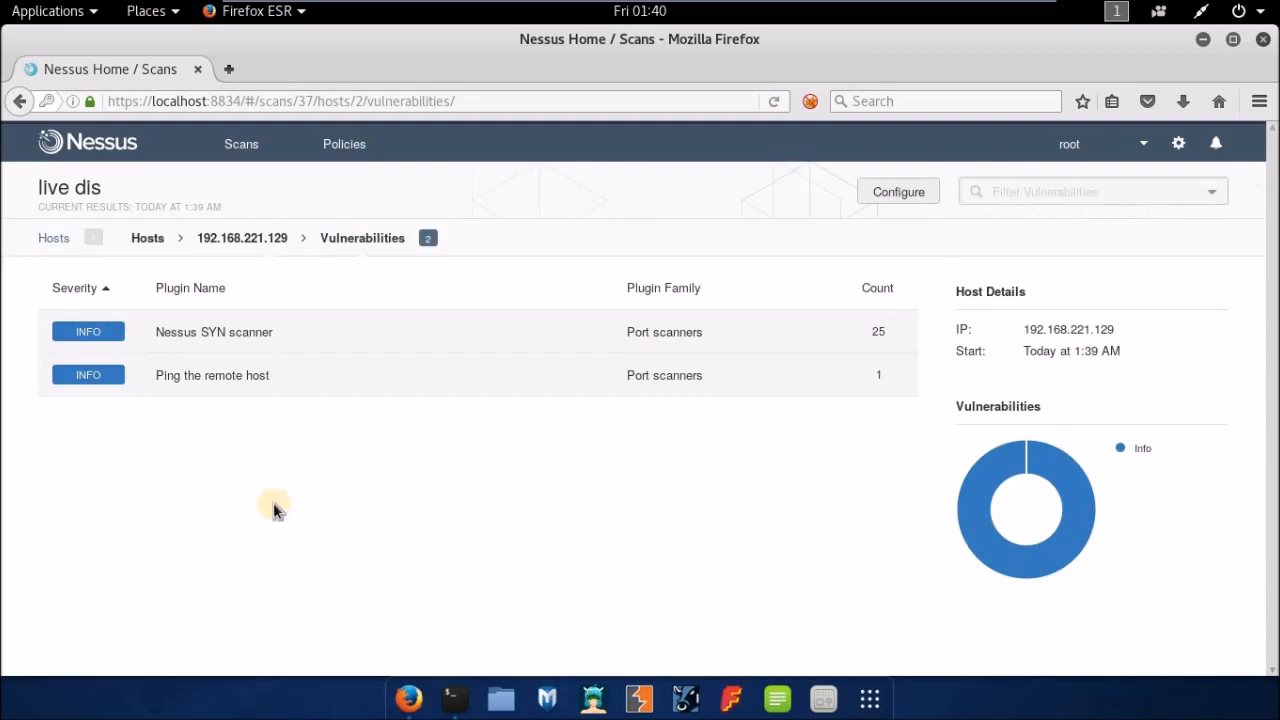
# Examine the open-port output of the Nessus SYN scanner result, then return to the host's vulnerability list
pyautogui.click(214, 343)
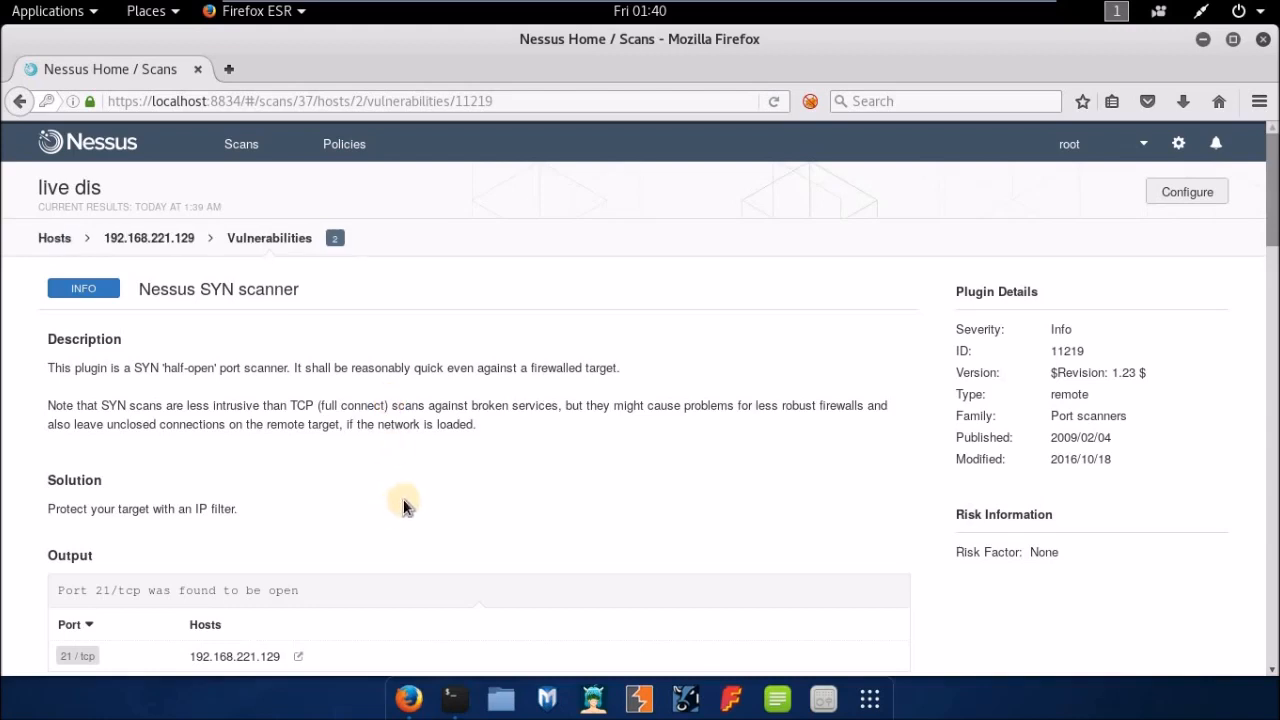
pyautogui.scroll(-3, 303, 512)
pyautogui.scroll(-5, 303, 512)
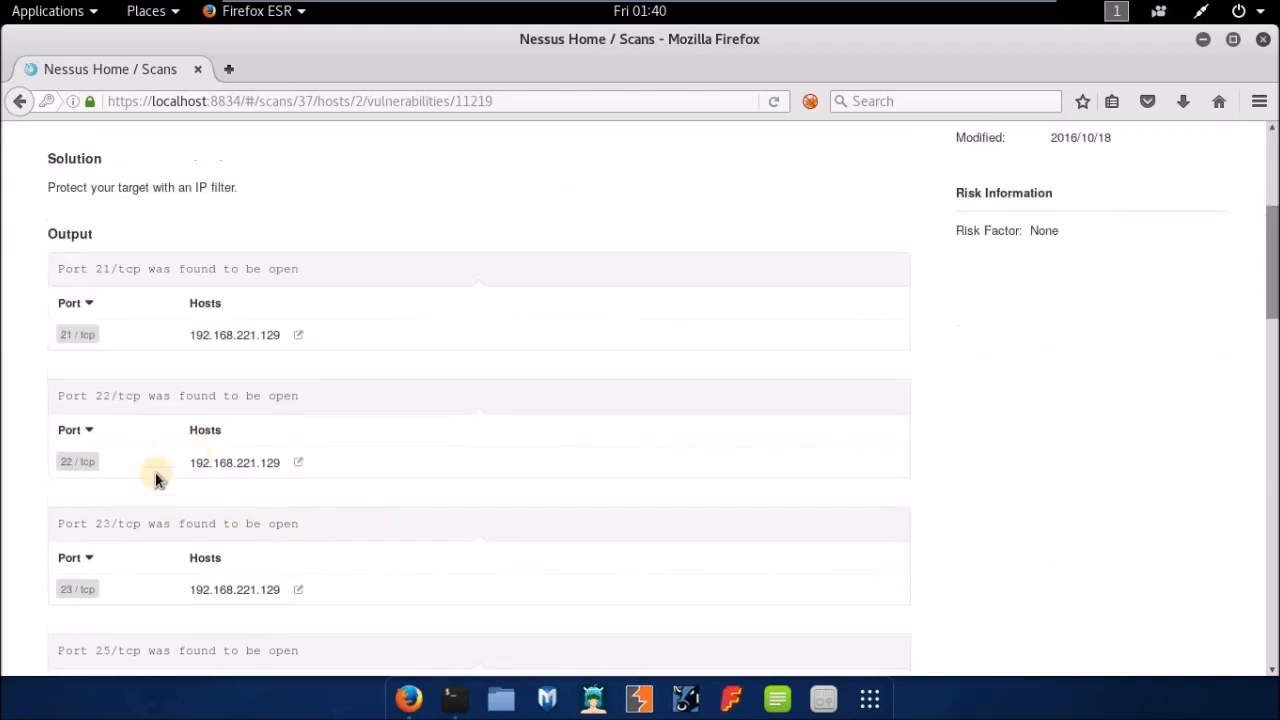
pyautogui.scroll(-2, 80, 200)
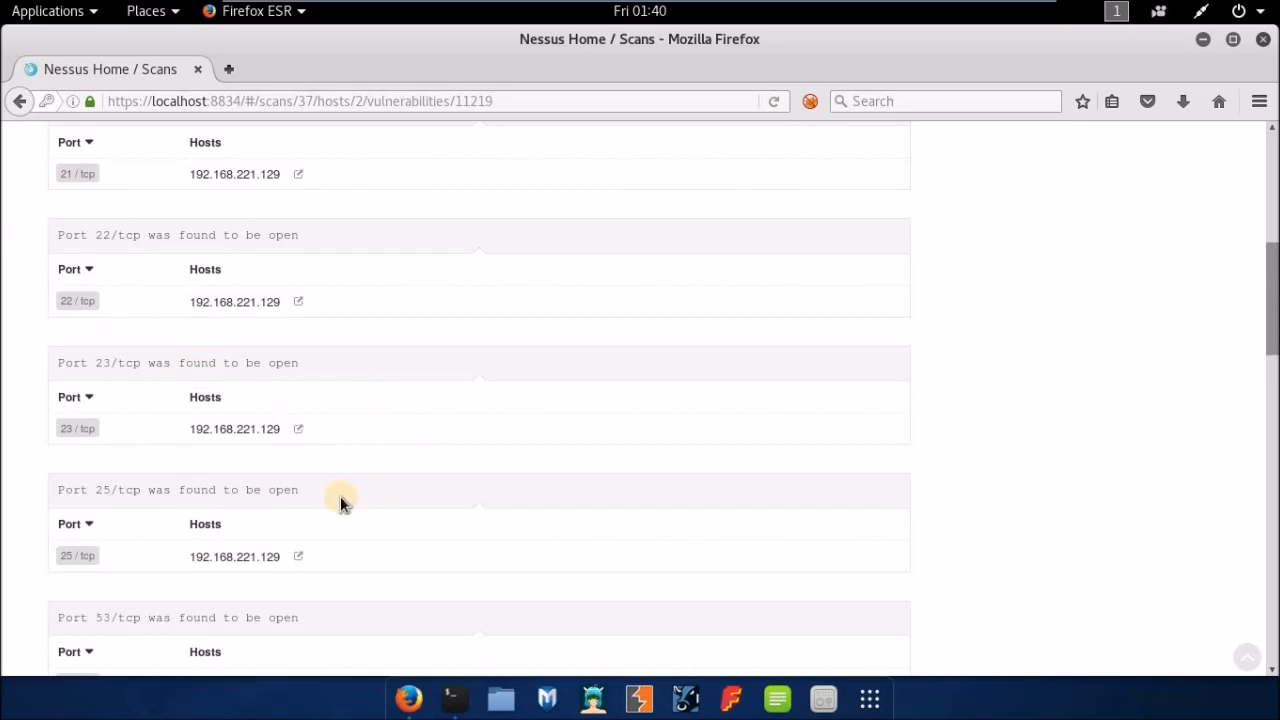
pyautogui.scroll(8, 340, 496)
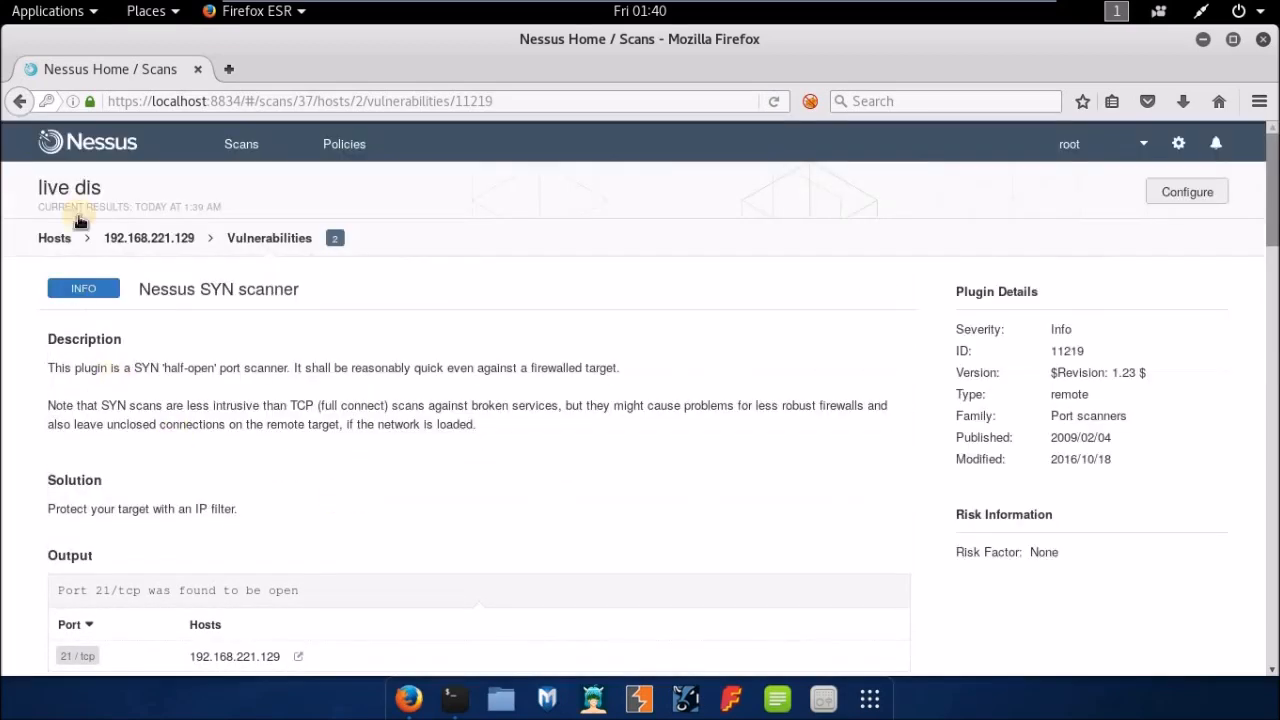
pyautogui.click(20, 101)
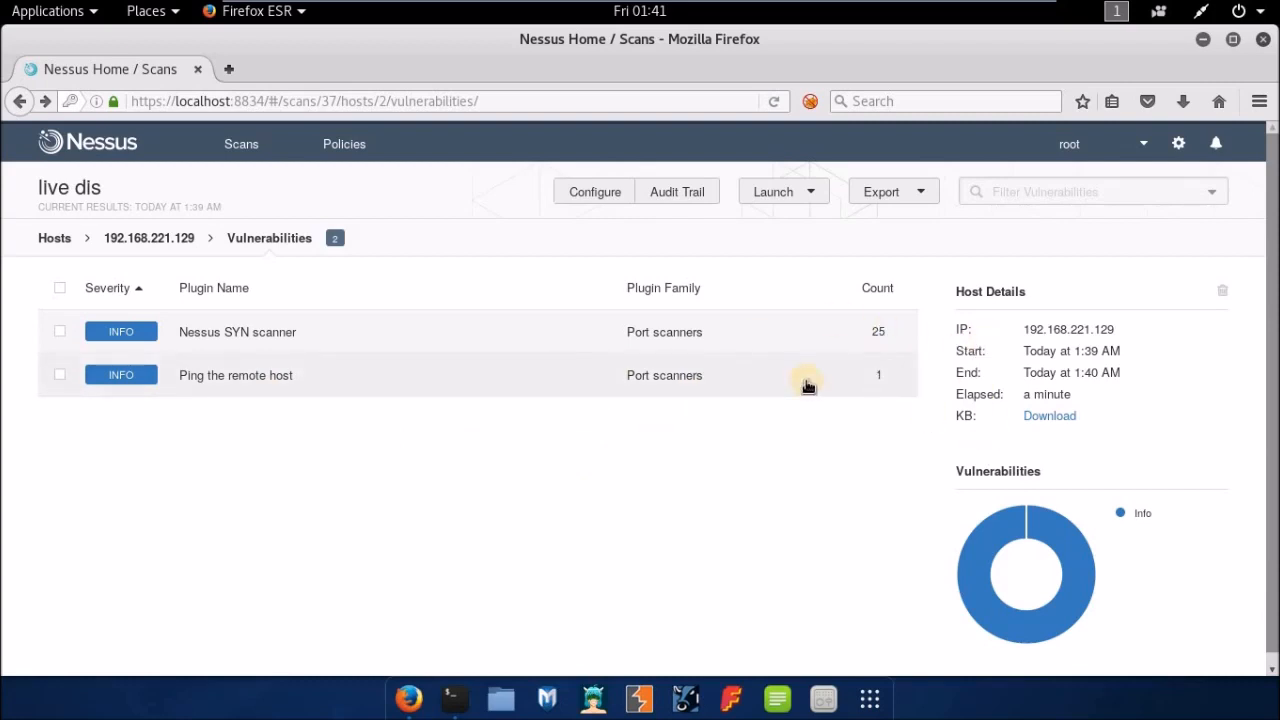
# Open the existing advanced scan and review the vulnerabilities listed for host 192.168.221.129 by severity
pyautogui.click(240, 144)
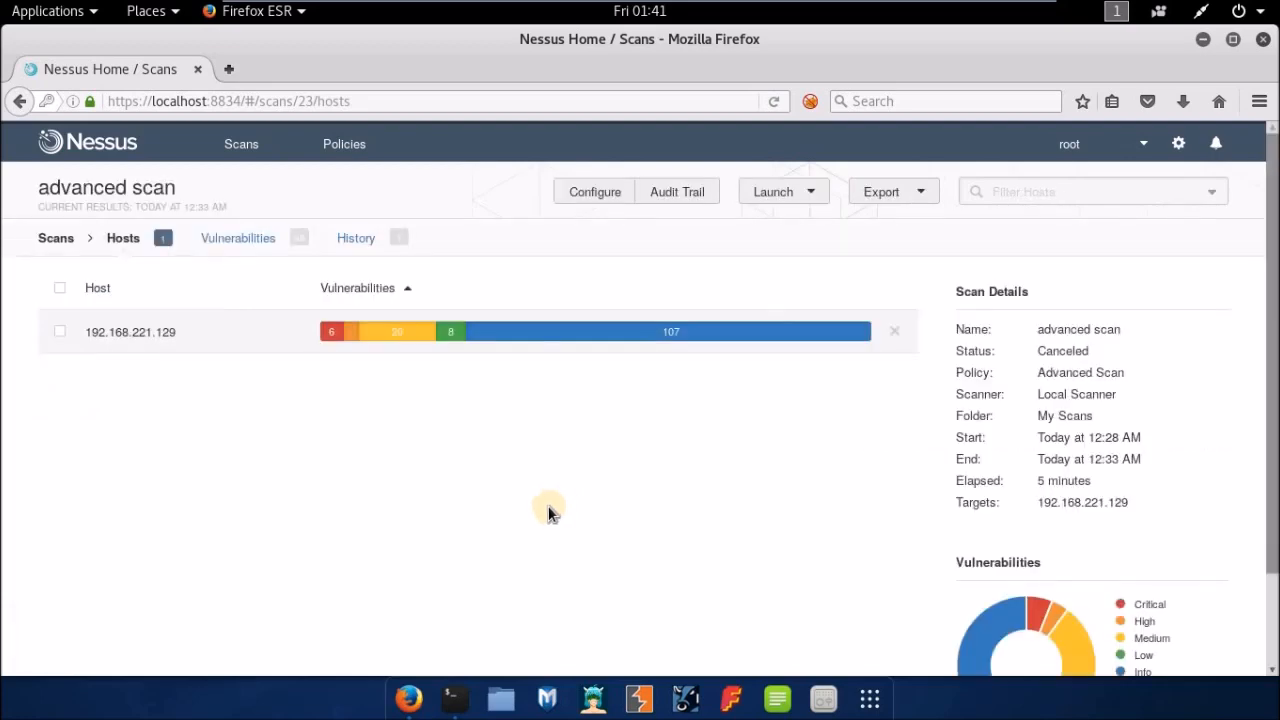
pyautogui.click(455, 338)
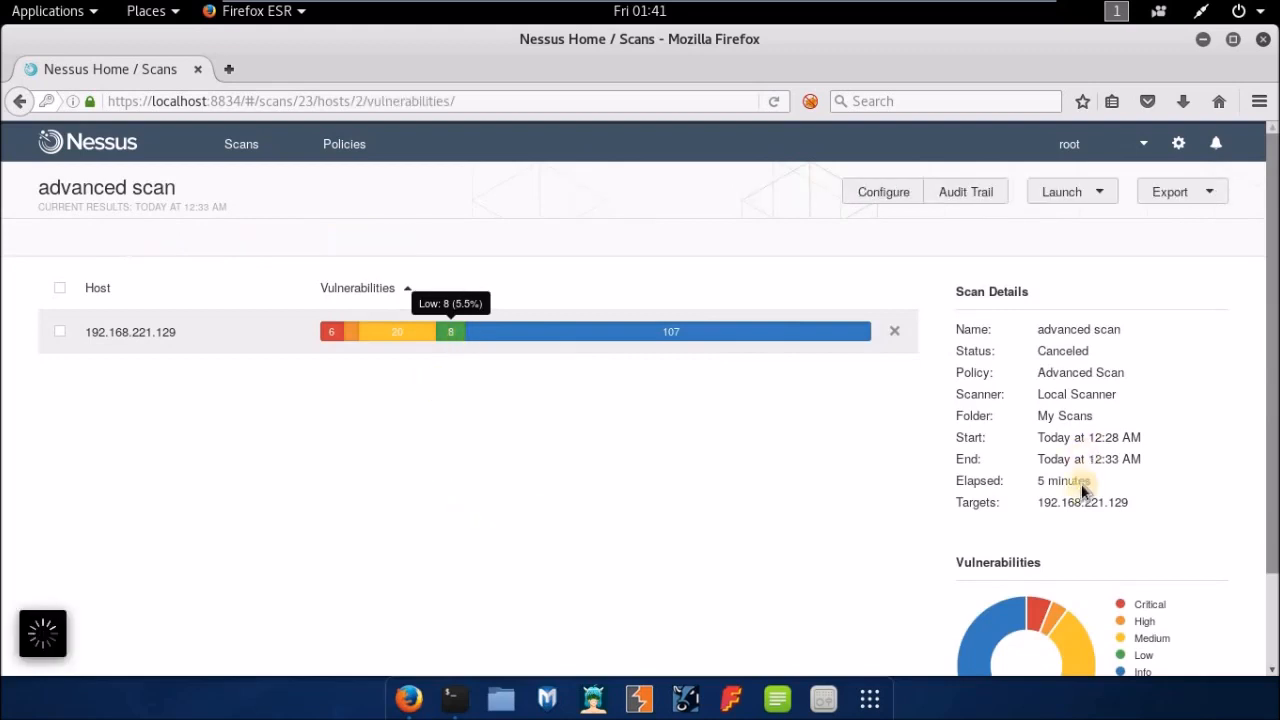
pyautogui.scroll(-2, 1140, 626)
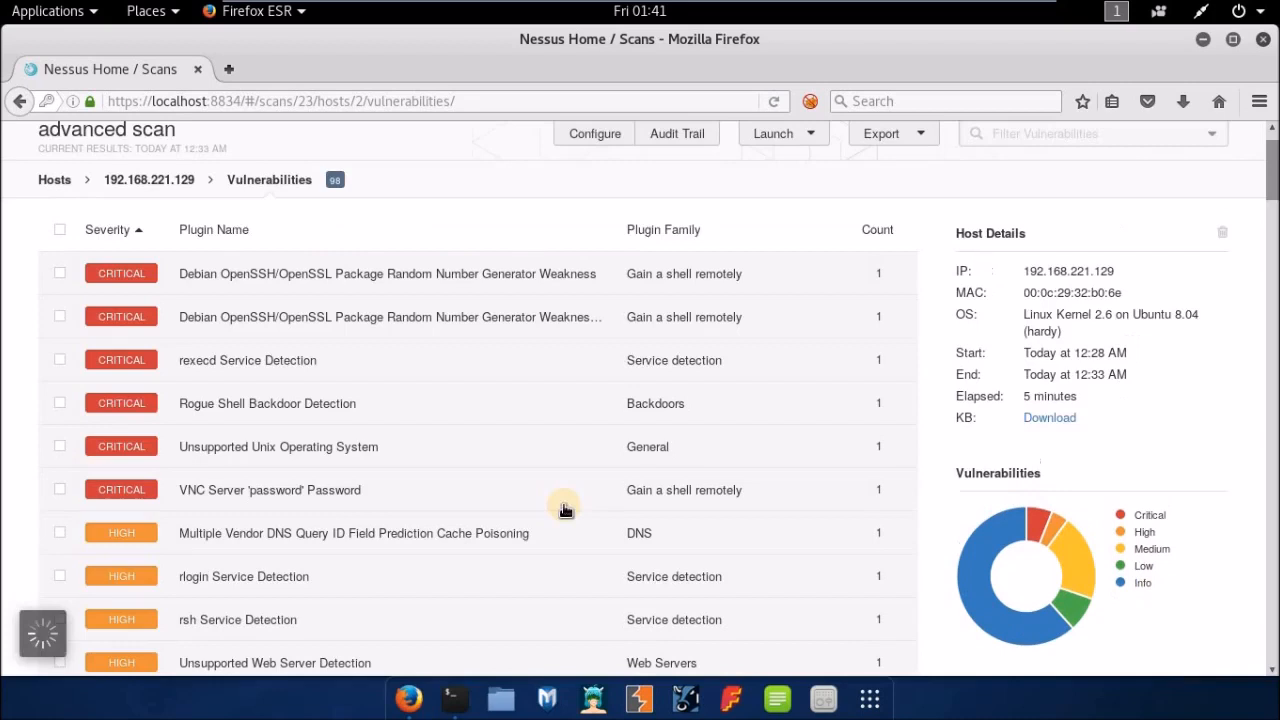
pyautogui.scroll(1, 475, 507)
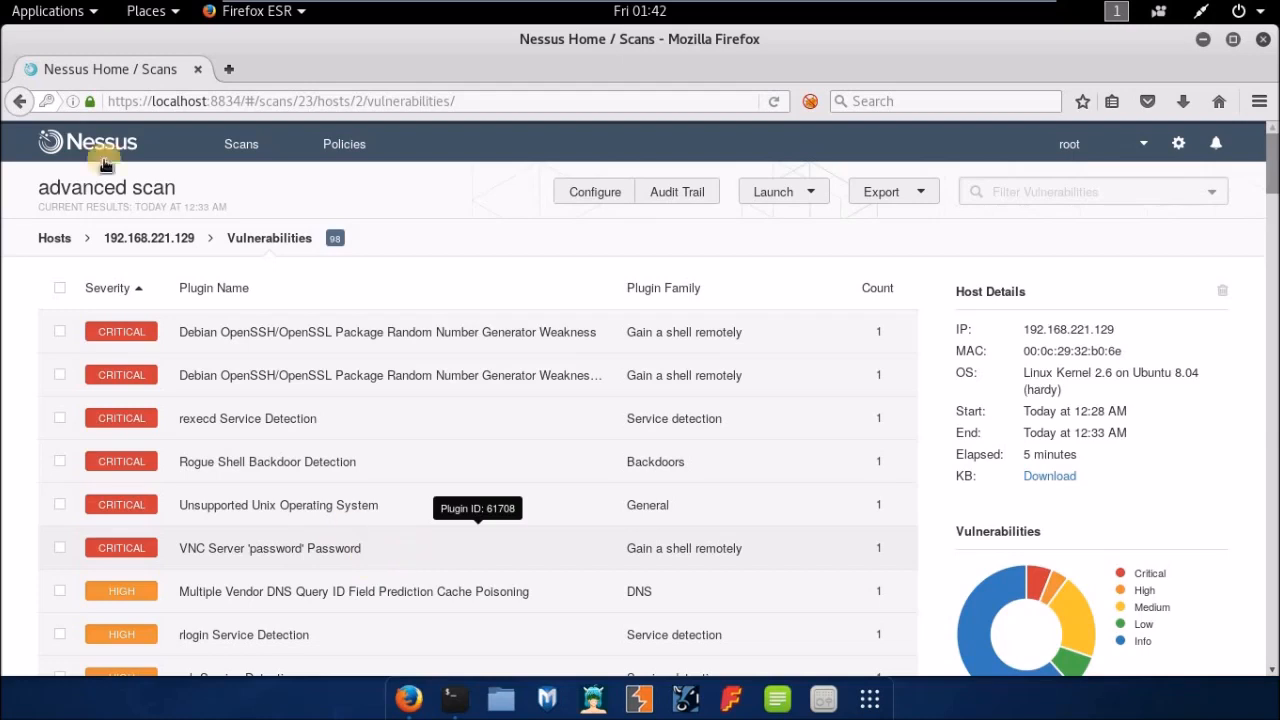
pyautogui.click(21, 104)
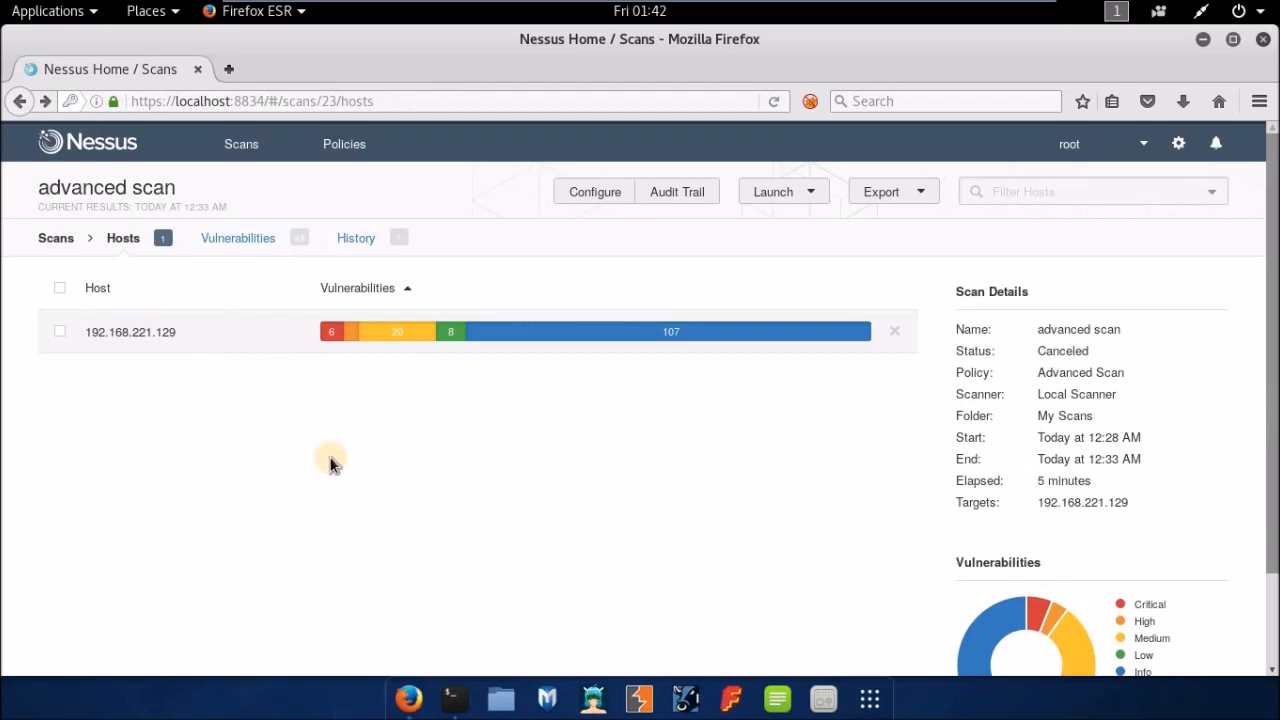
# Open the Scan Library for a new scan and look through the available scanner templates
pyautogui.click(90, 148)
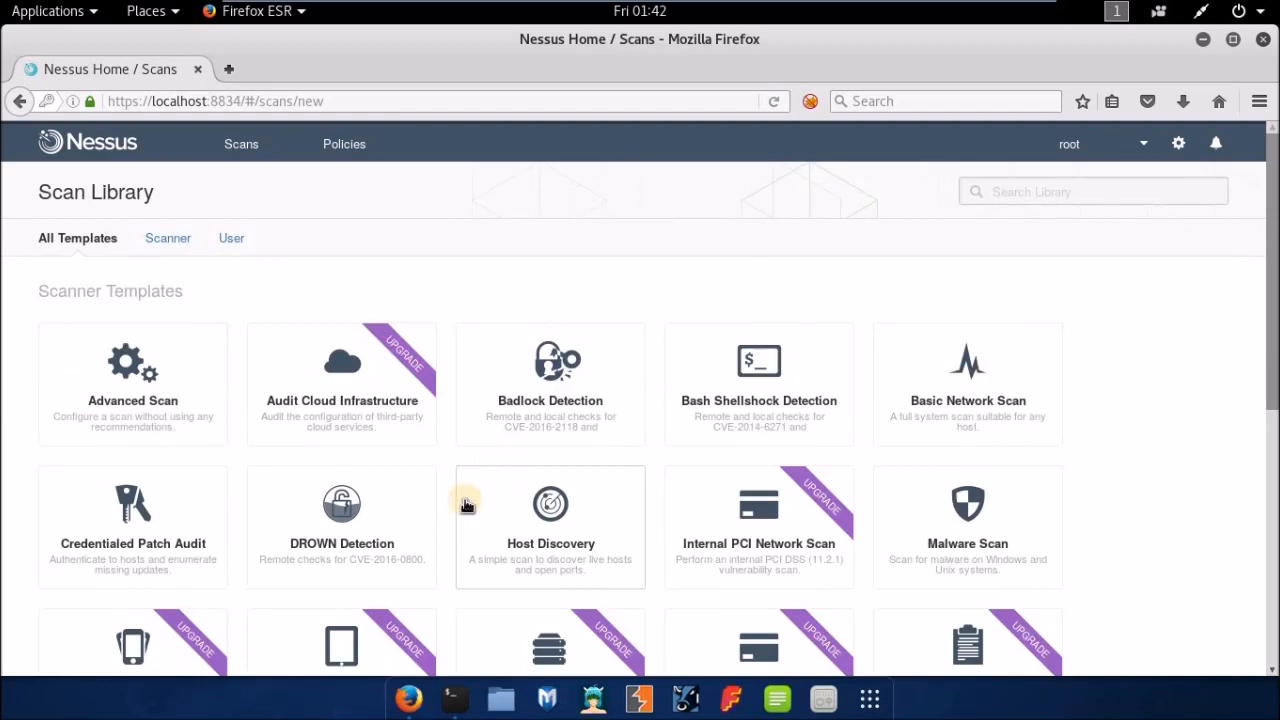
pyautogui.scroll(-4, 434, 517)
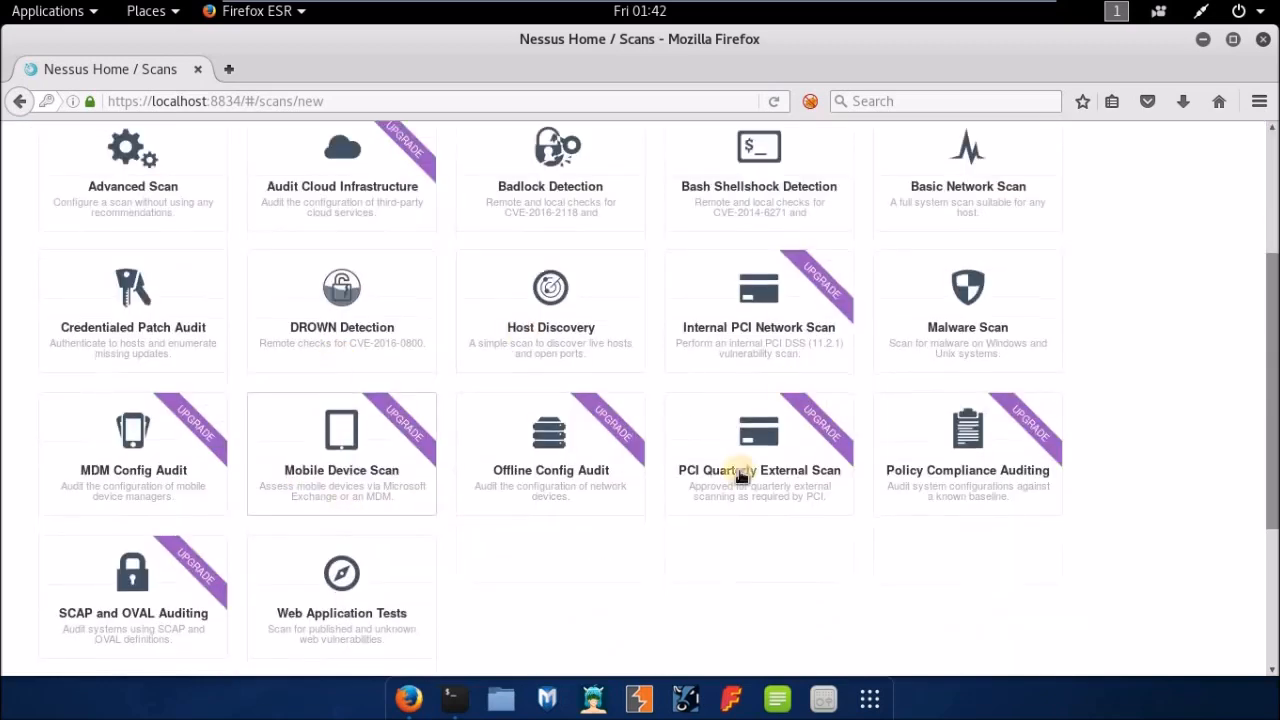
pyautogui.scroll(-1, 741, 477)
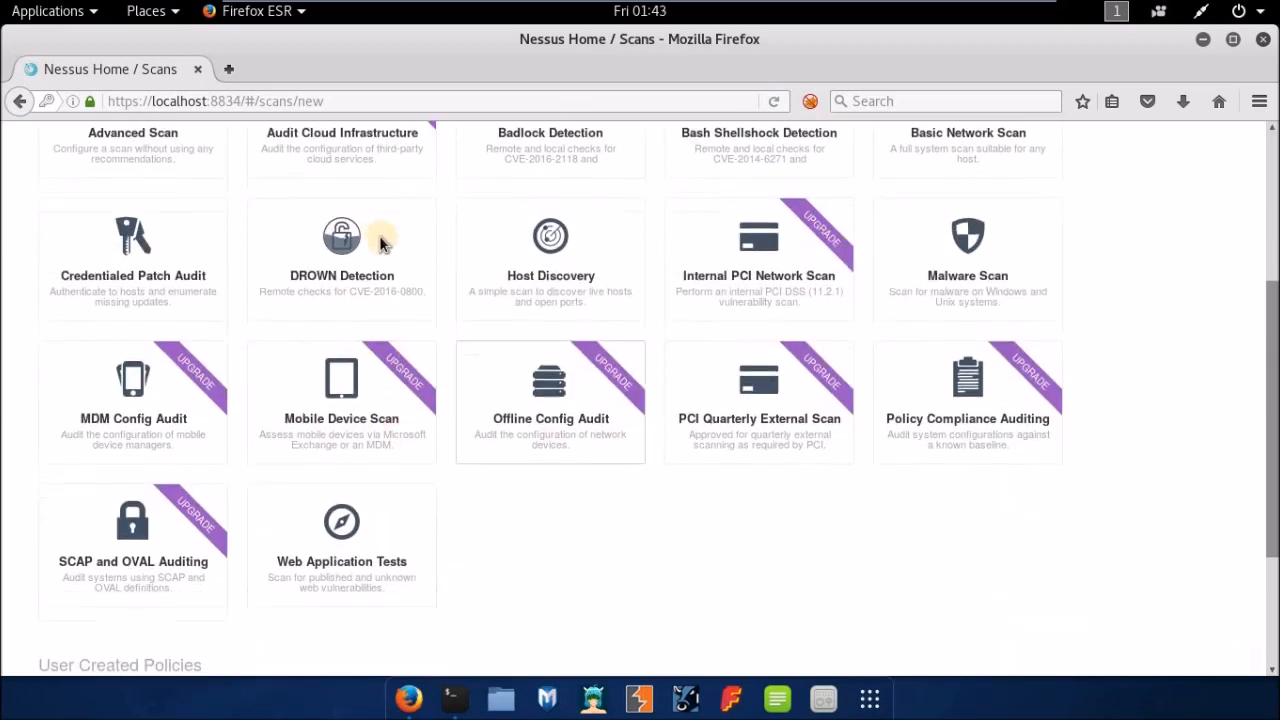
pyautogui.scroll(3, 428, 255)
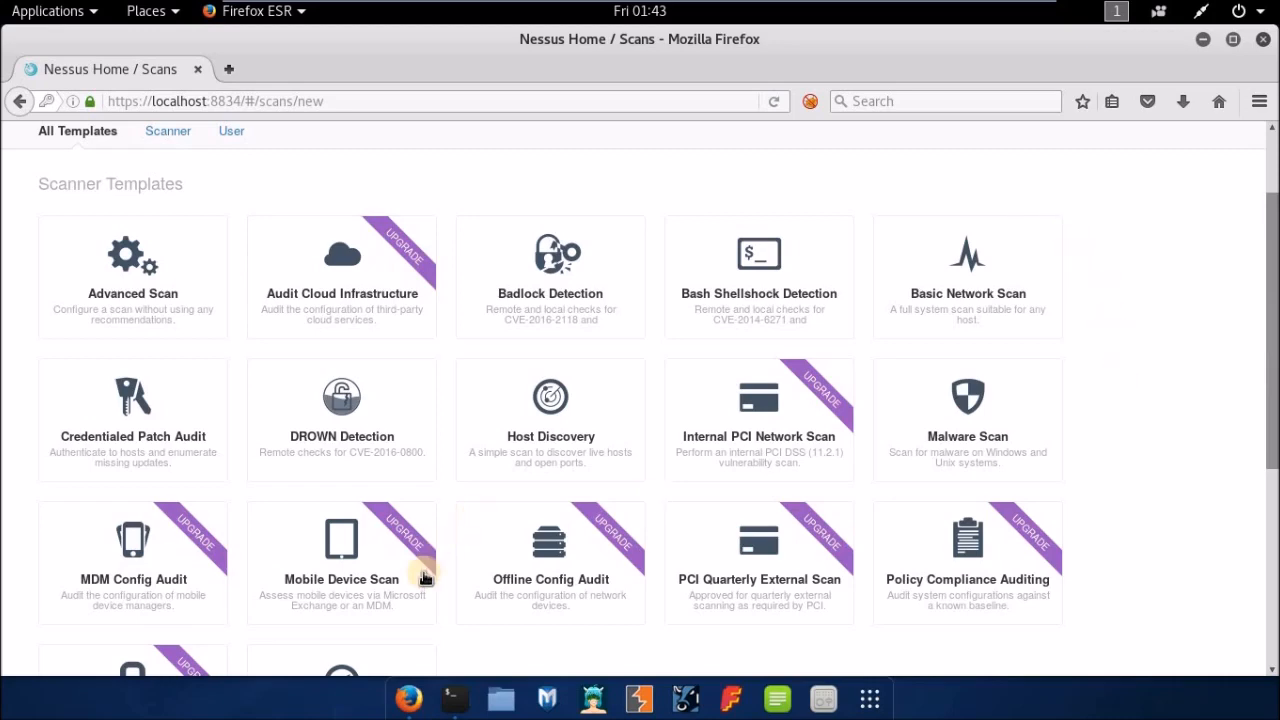
pyautogui.scroll(-4, 423, 571)
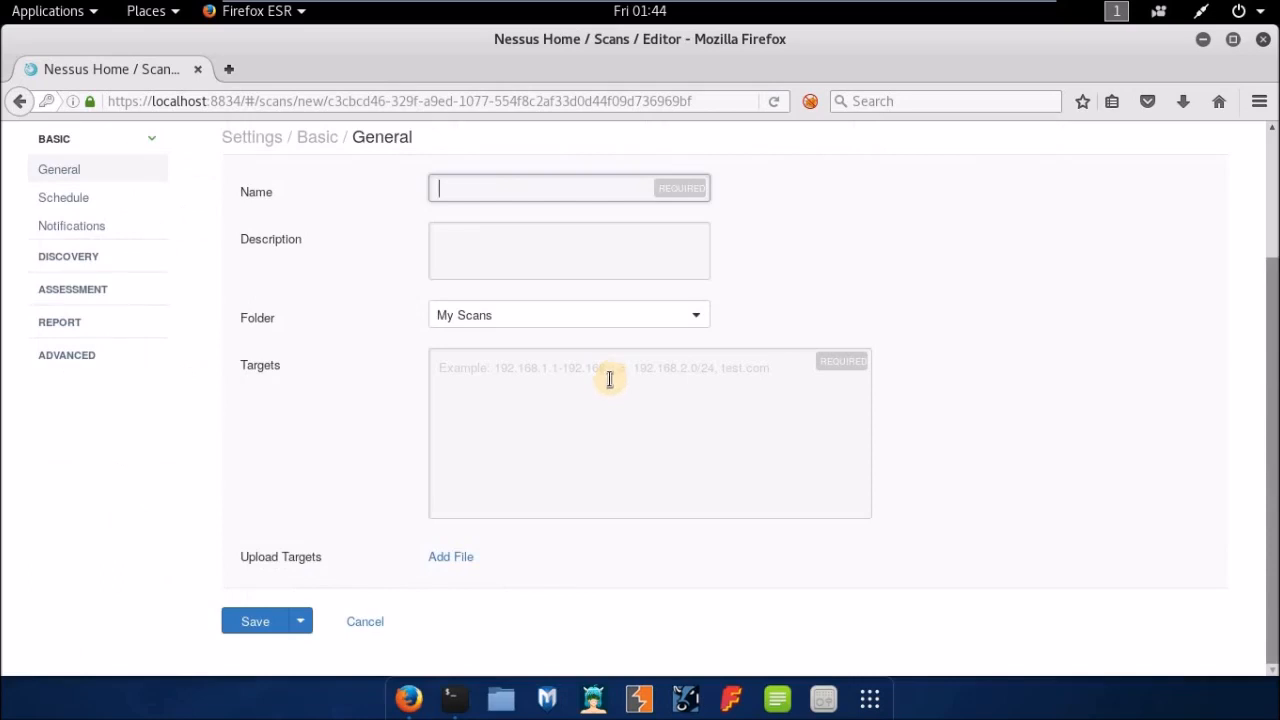
# Leave the unsaved scan form and start a new policy from the Web Application Tests template
pyautogui.scroll(2, 609, 379)
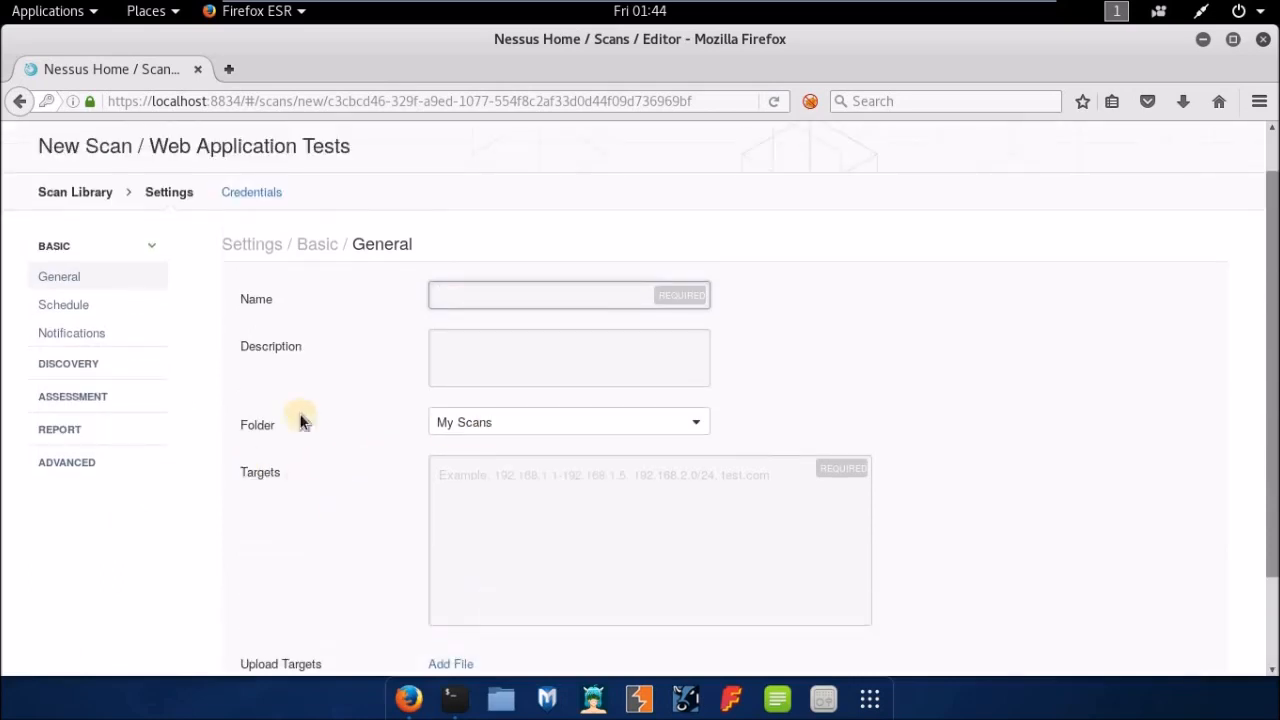
pyautogui.scroll(1, 371, 423)
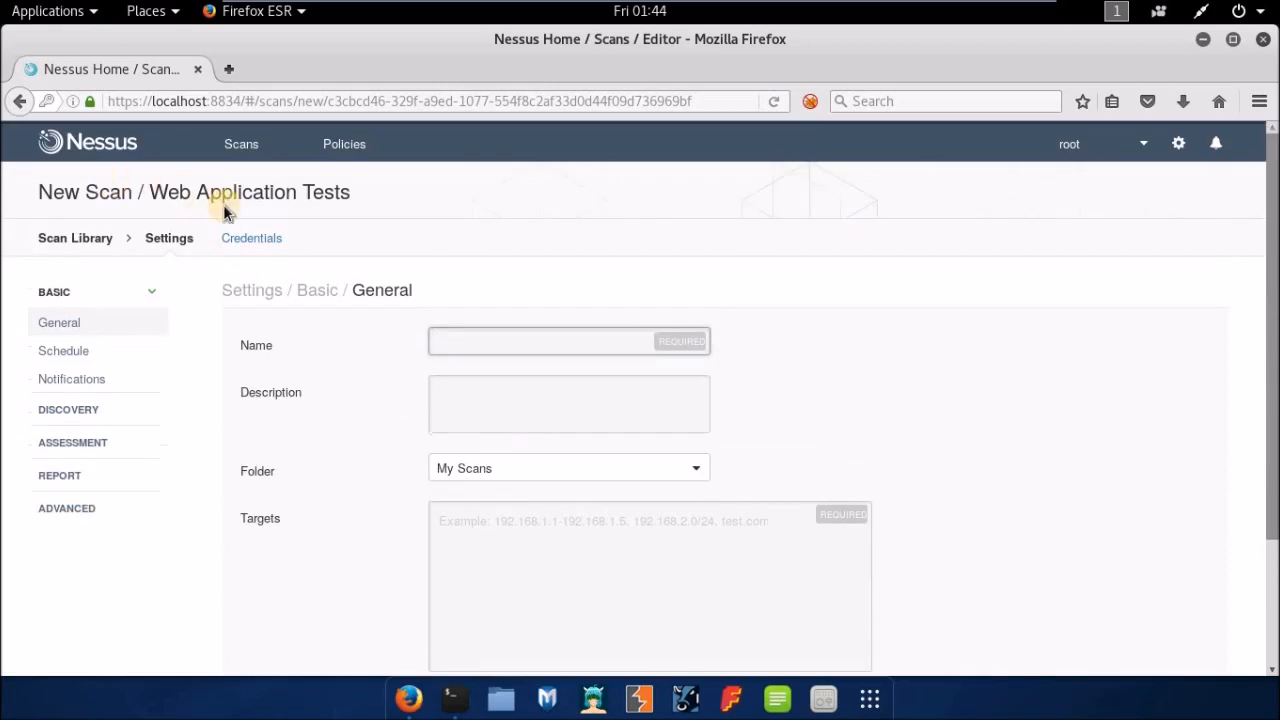
pyautogui.click(242, 145)
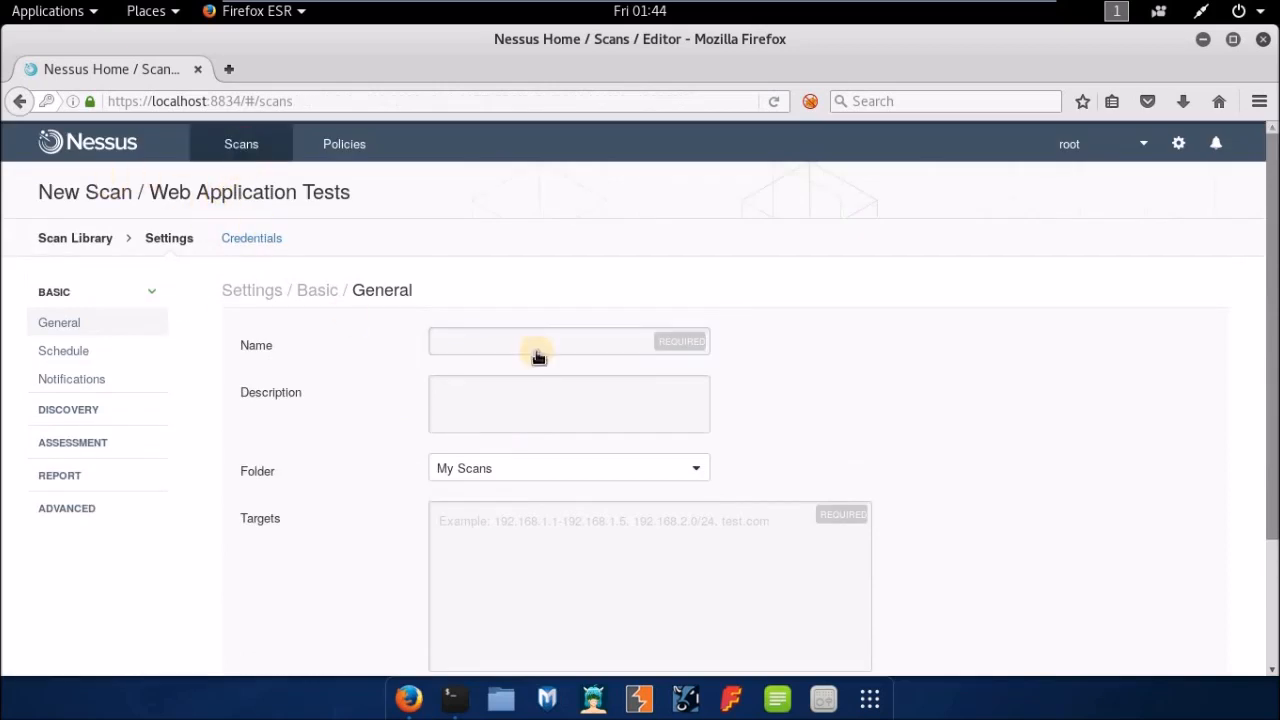
pyautogui.click(346, 146)
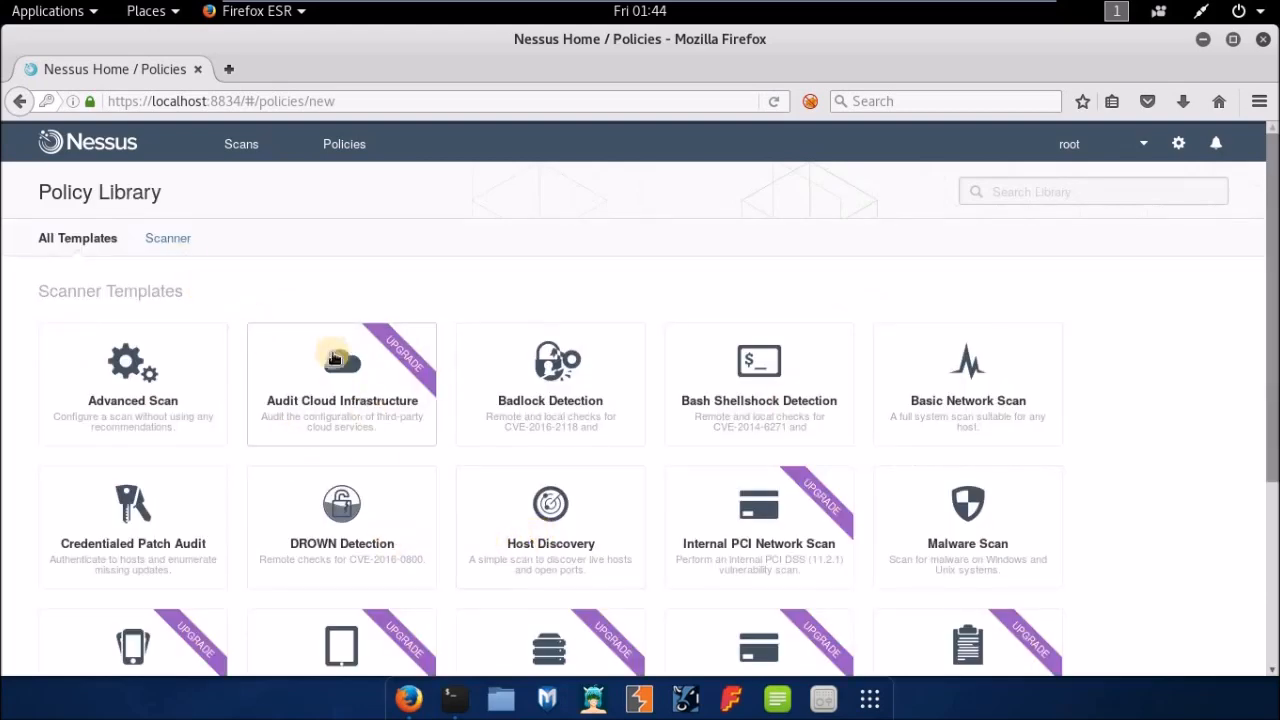
pyautogui.scroll(-4, 354, 404)
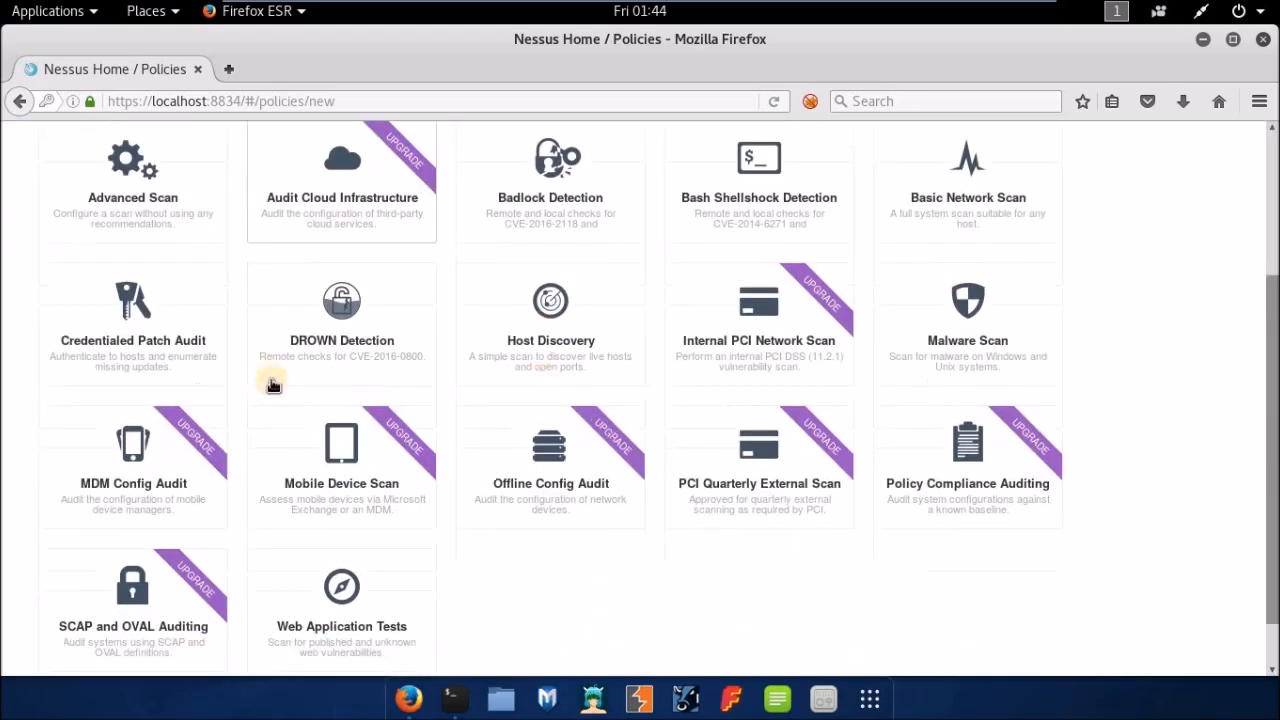
pyautogui.scroll(-1, 273, 385)
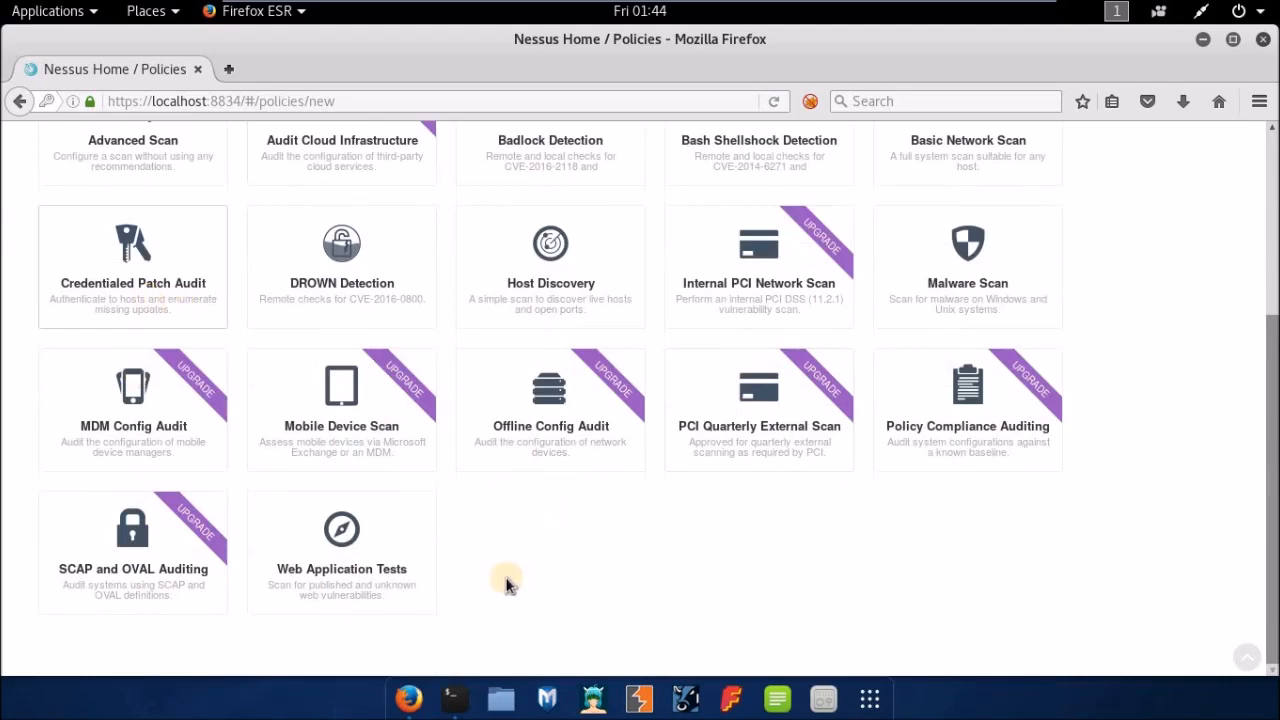
pyautogui.click(305, 597)
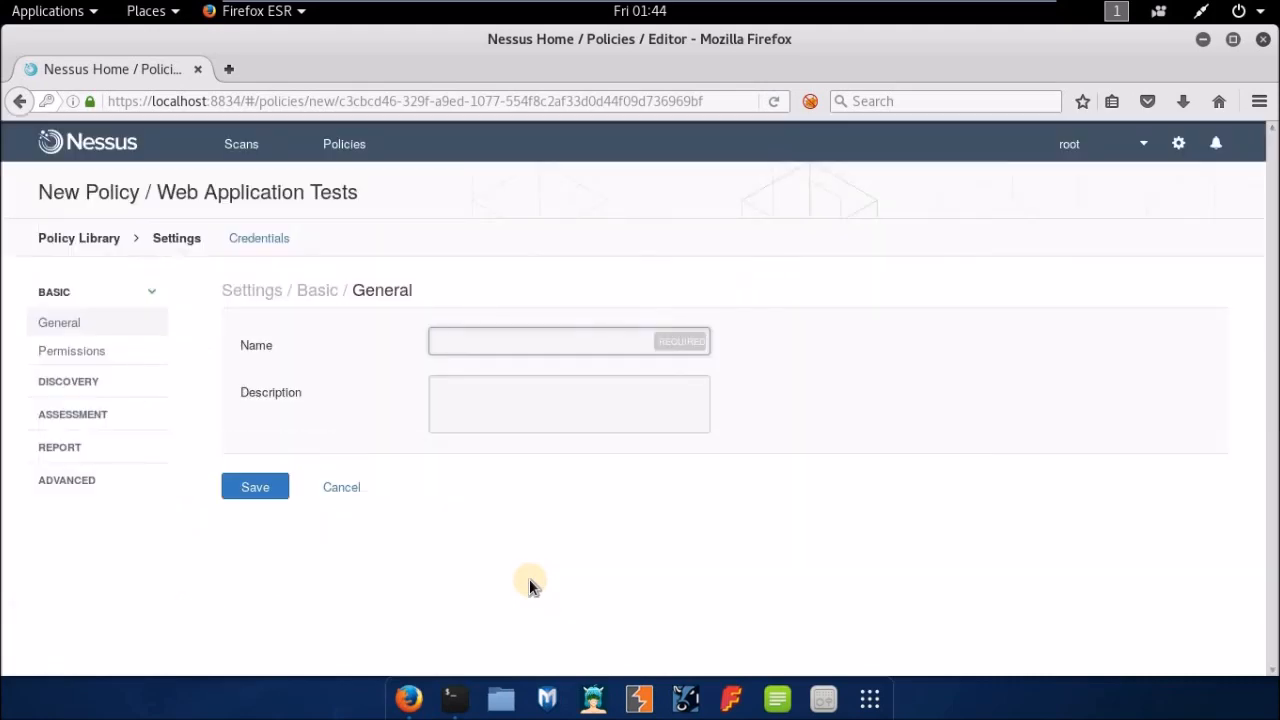
# Name the new policy web and give it the description vul
pyautogui.click(587, 334)
pyautogui.write('web')
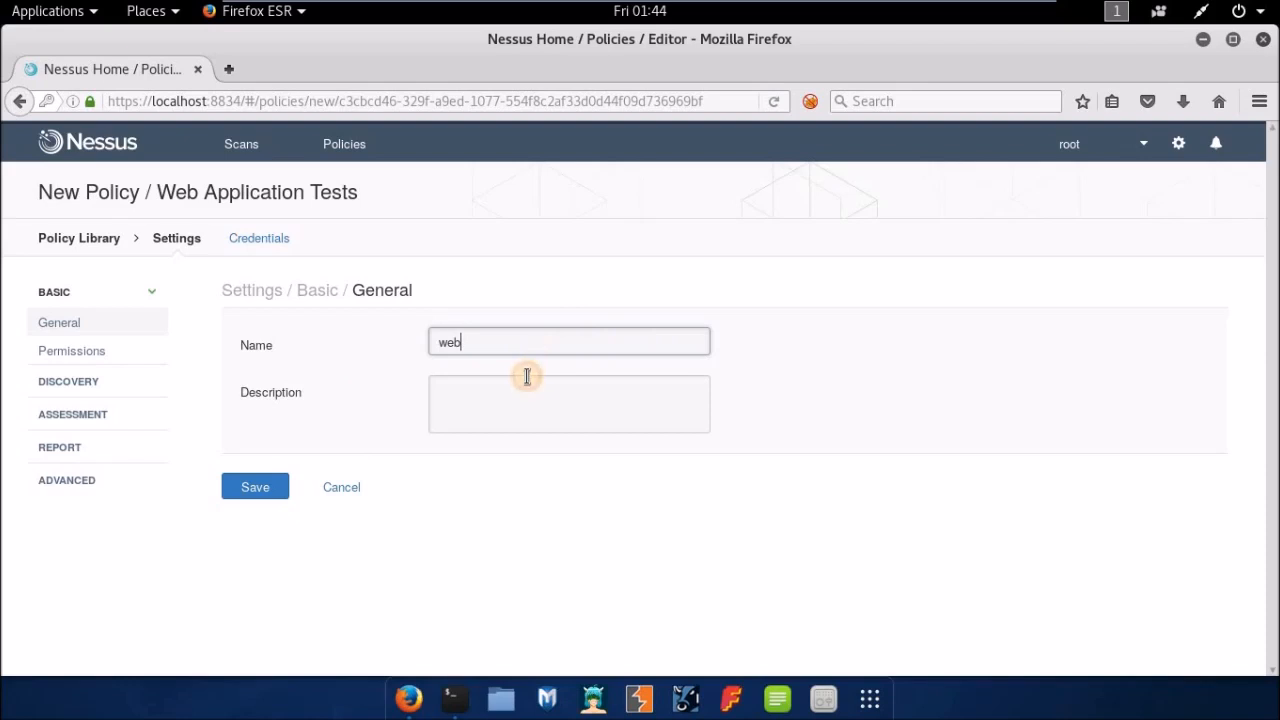
pyautogui.click(527, 377)
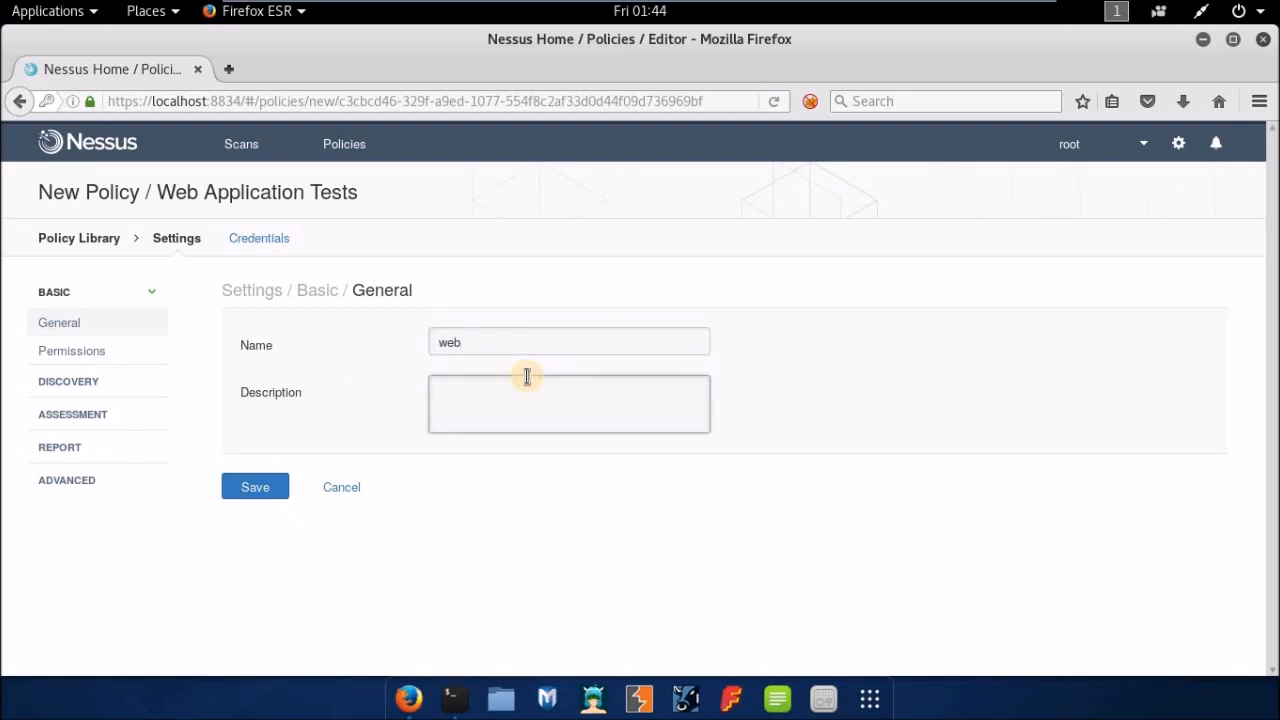
pyautogui.write('vul')
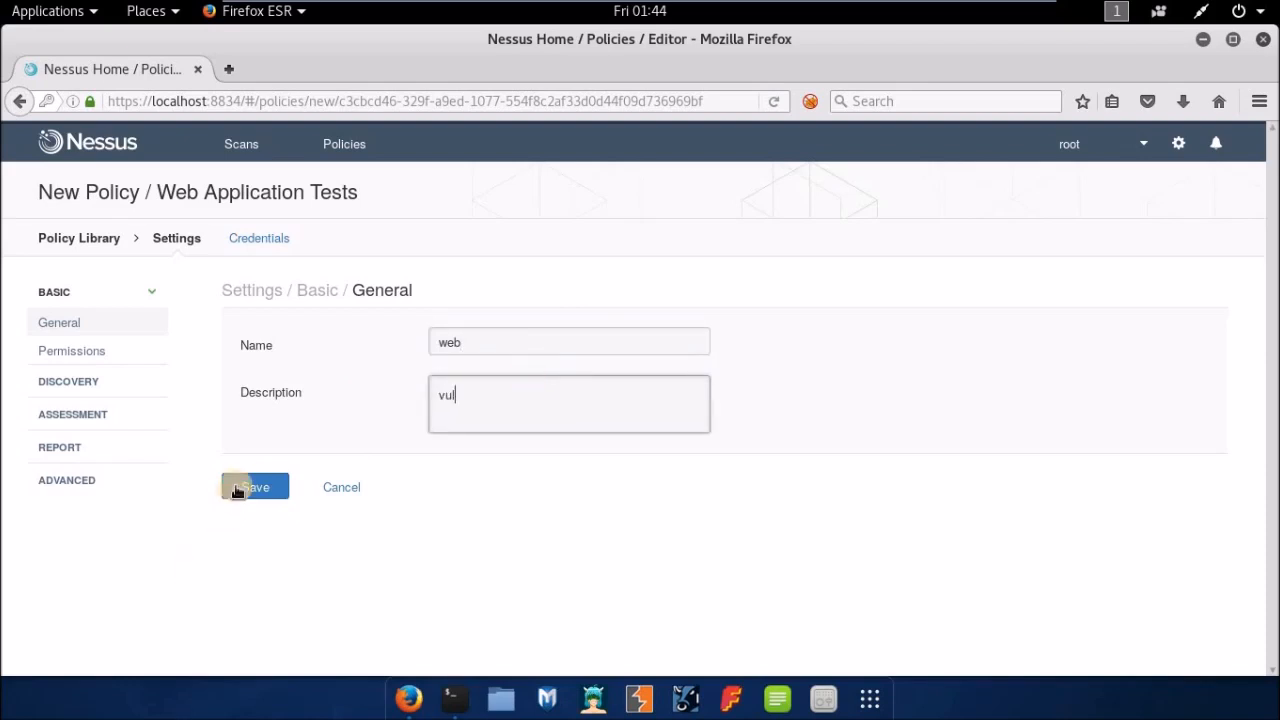
# Check the policy's default permission options and its Discovery settings, and save the policy
pyautogui.click(76, 350)
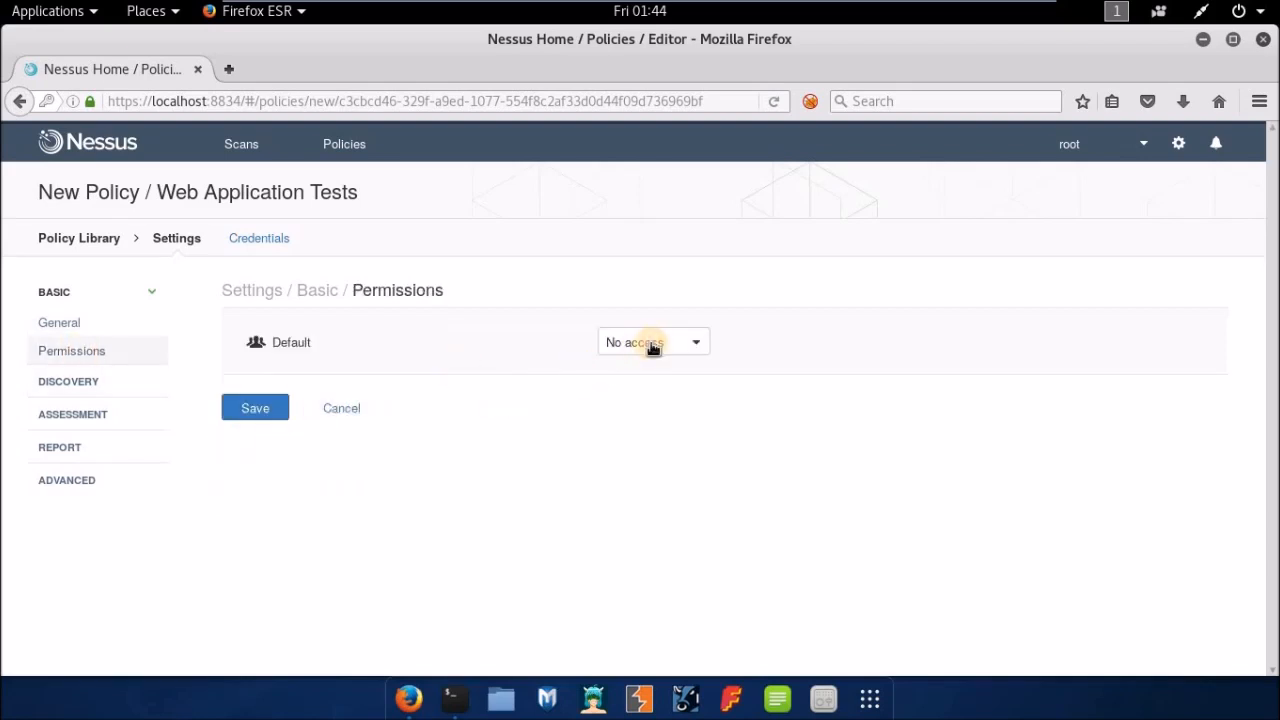
pyautogui.click(653, 343)
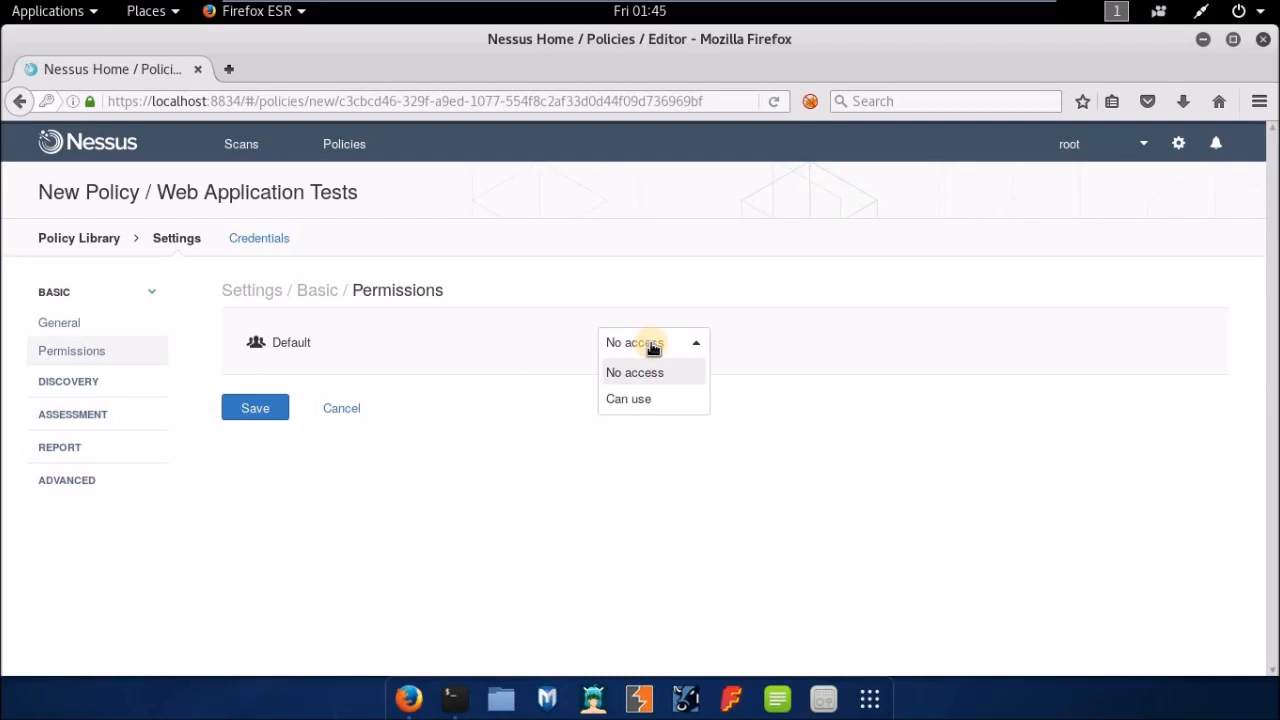
pyautogui.click(228, 512)
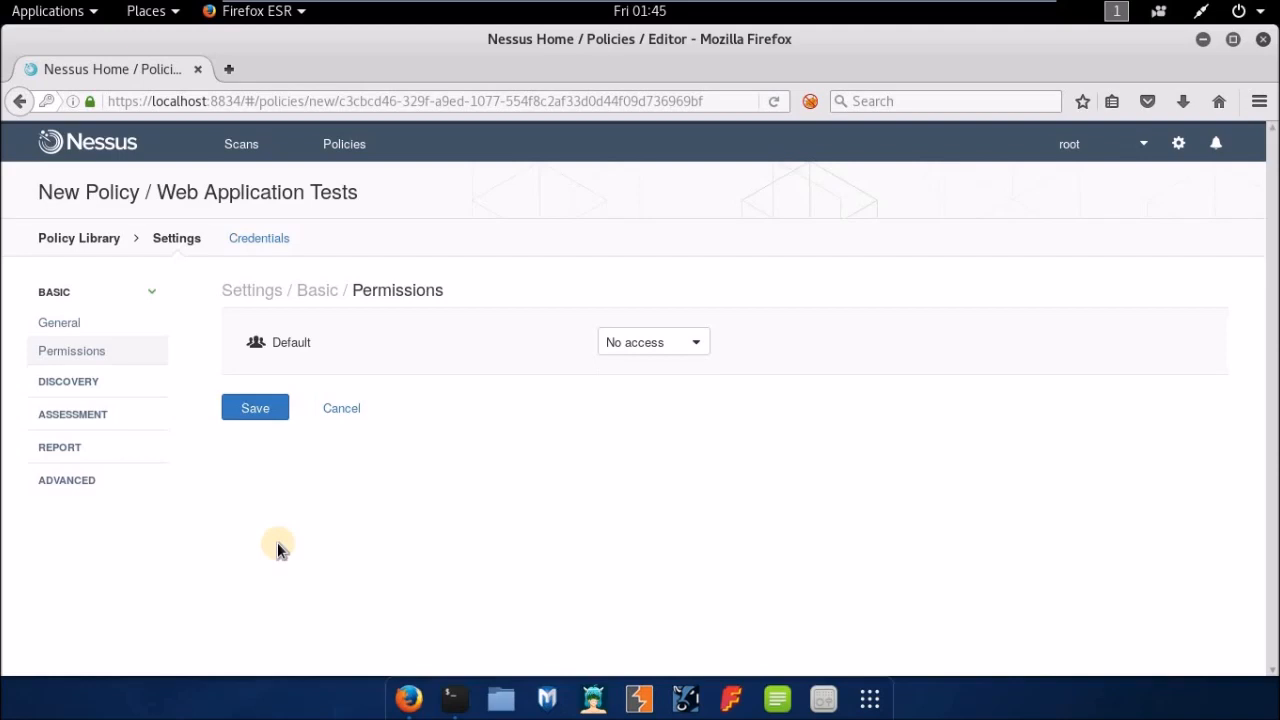
pyautogui.click(90, 385)
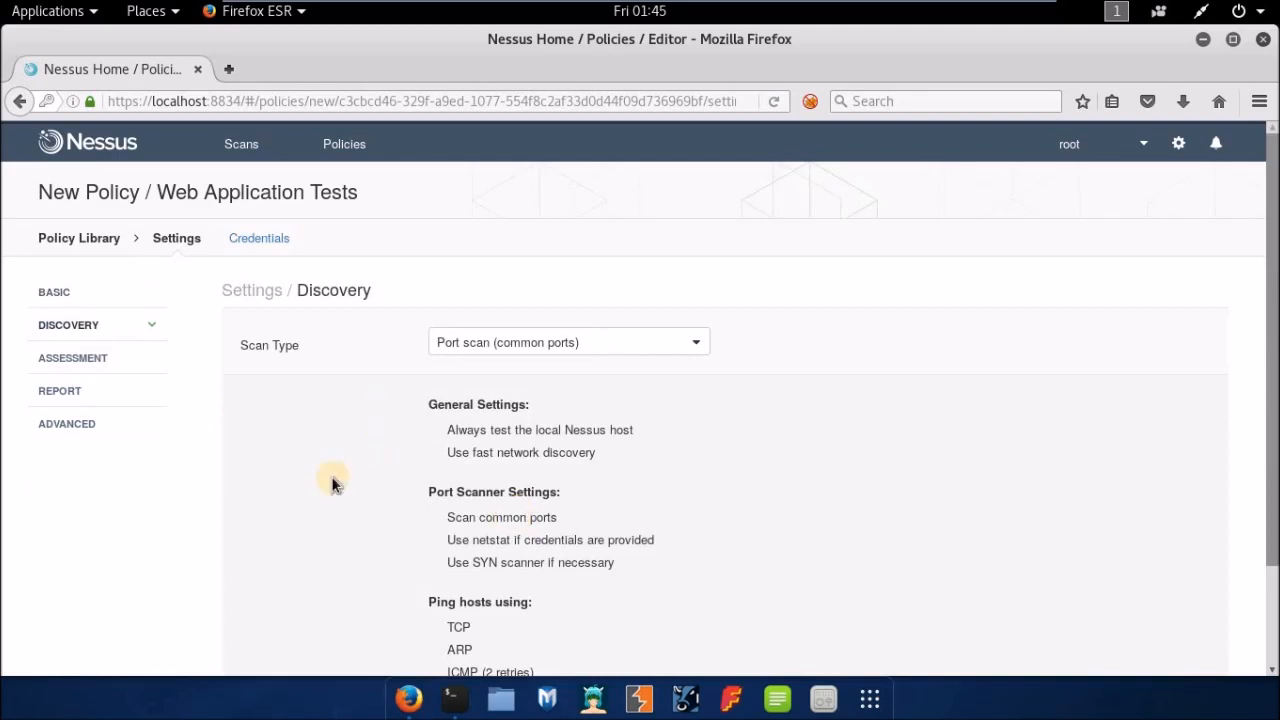
pyautogui.scroll(-3, 331, 480)
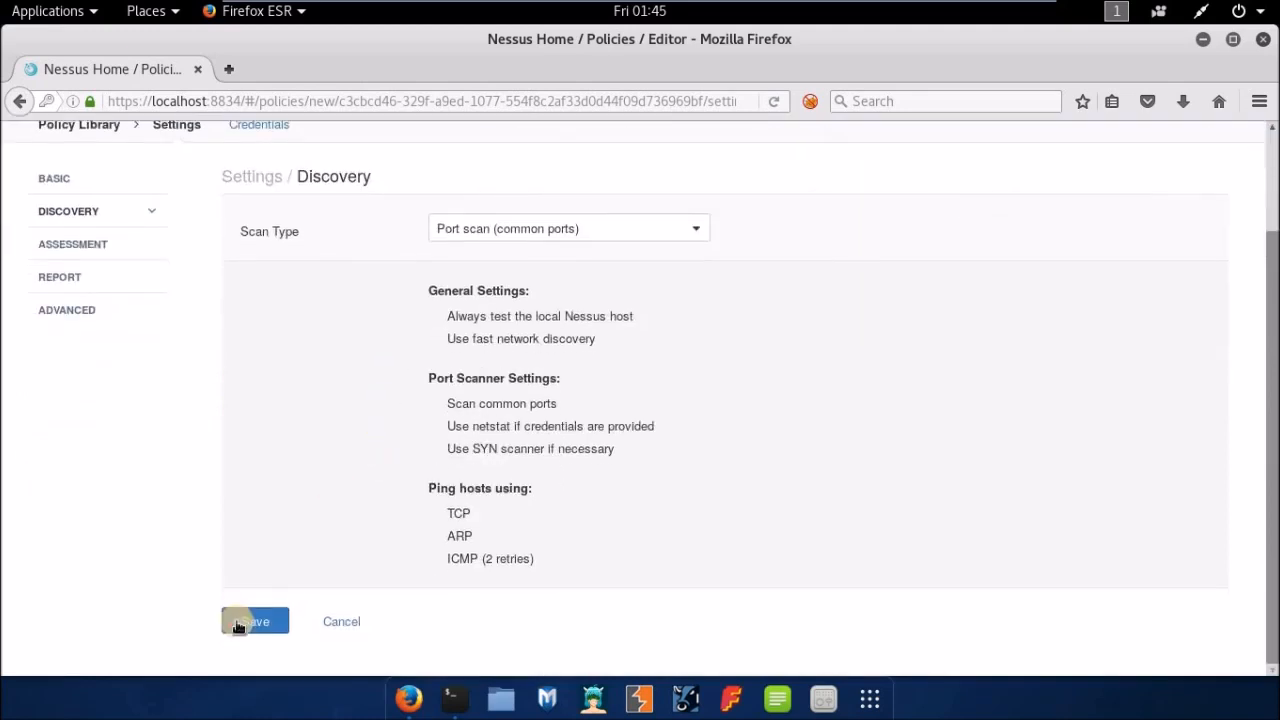
pyautogui.click(238, 624)
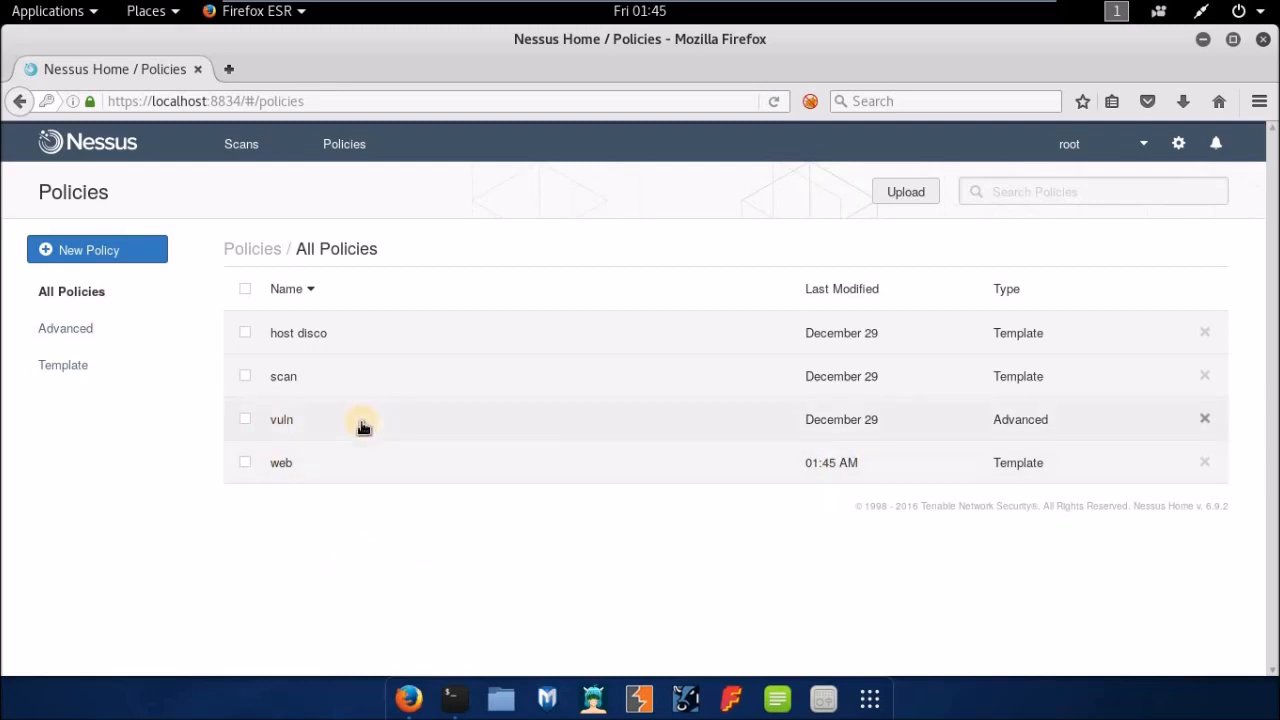
# Look through the Scan Library's user-created policies and open a new scan form based on the vuln policy
pyautogui.click(102, 252)
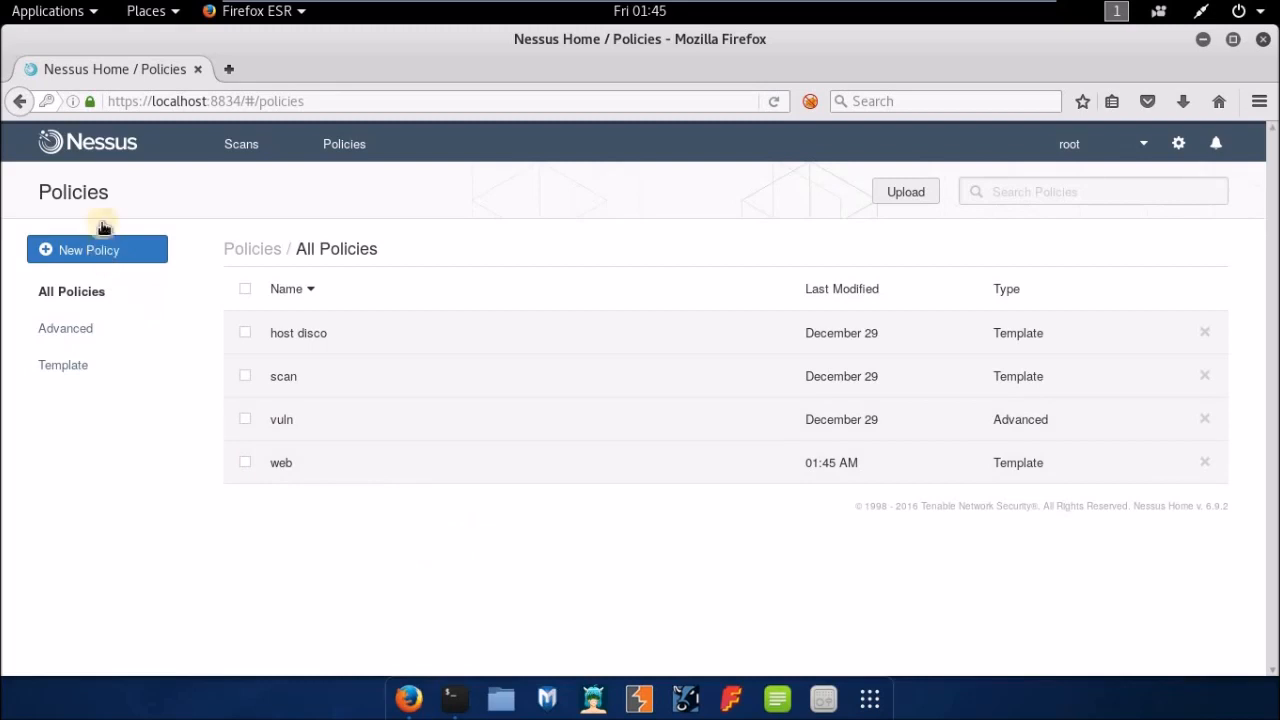
pyautogui.click(240, 145)
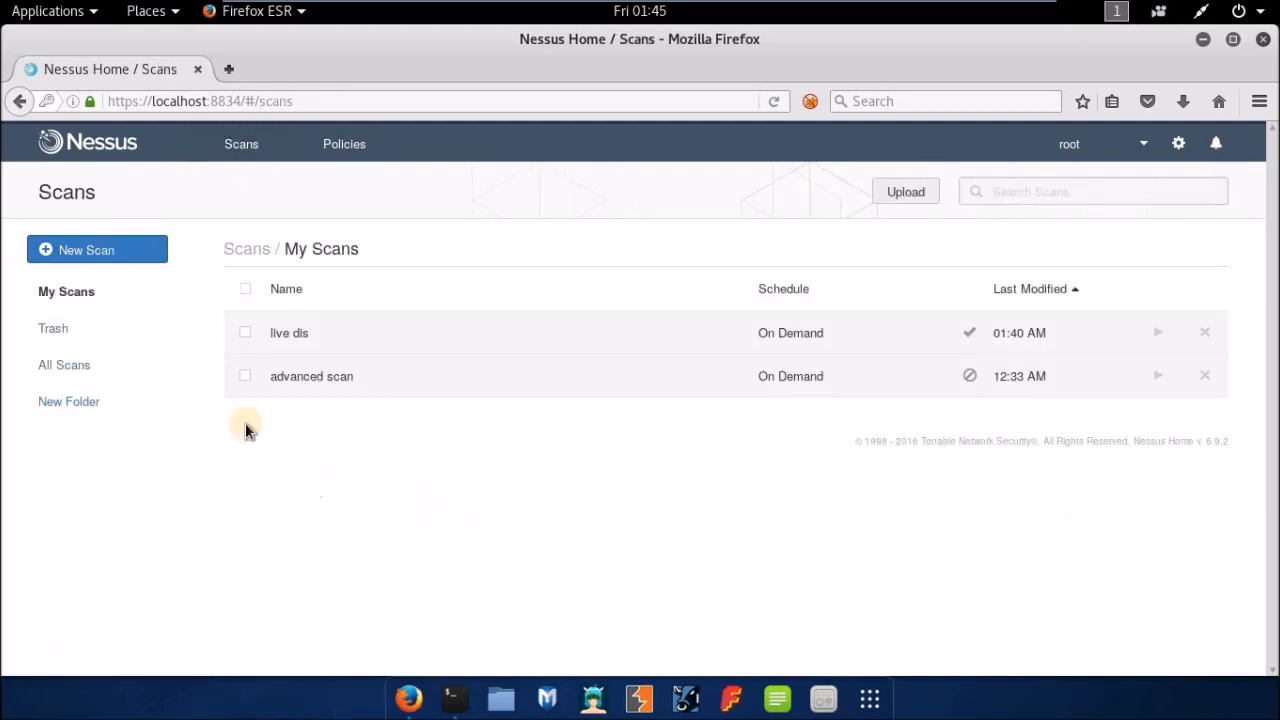
pyautogui.click(94, 251)
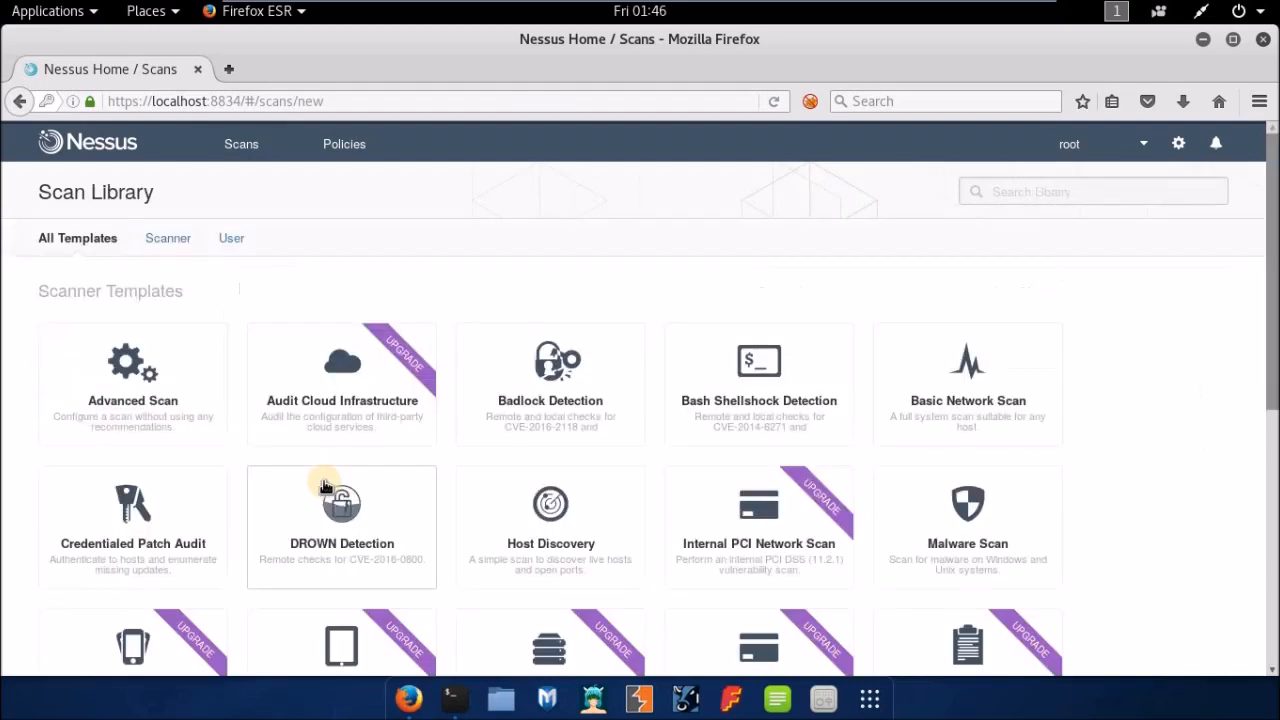
pyautogui.scroll(-4, 257, 229)
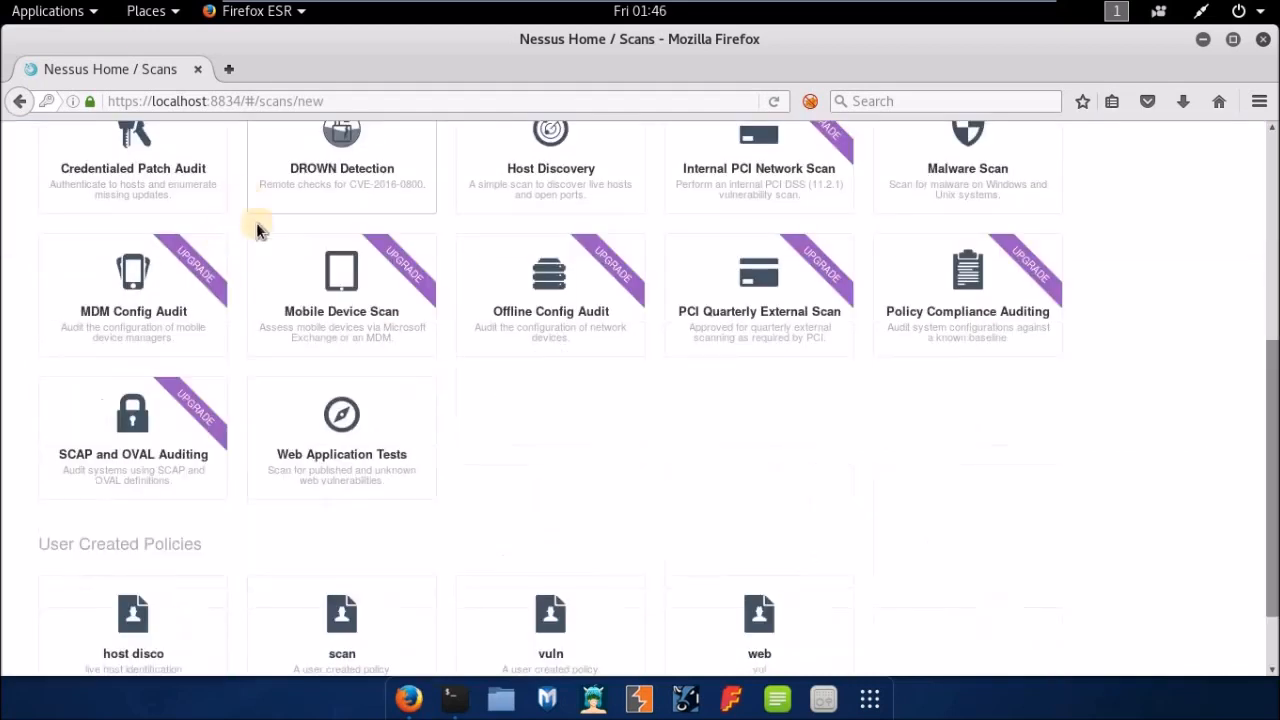
pyautogui.scroll(4, 275, 258)
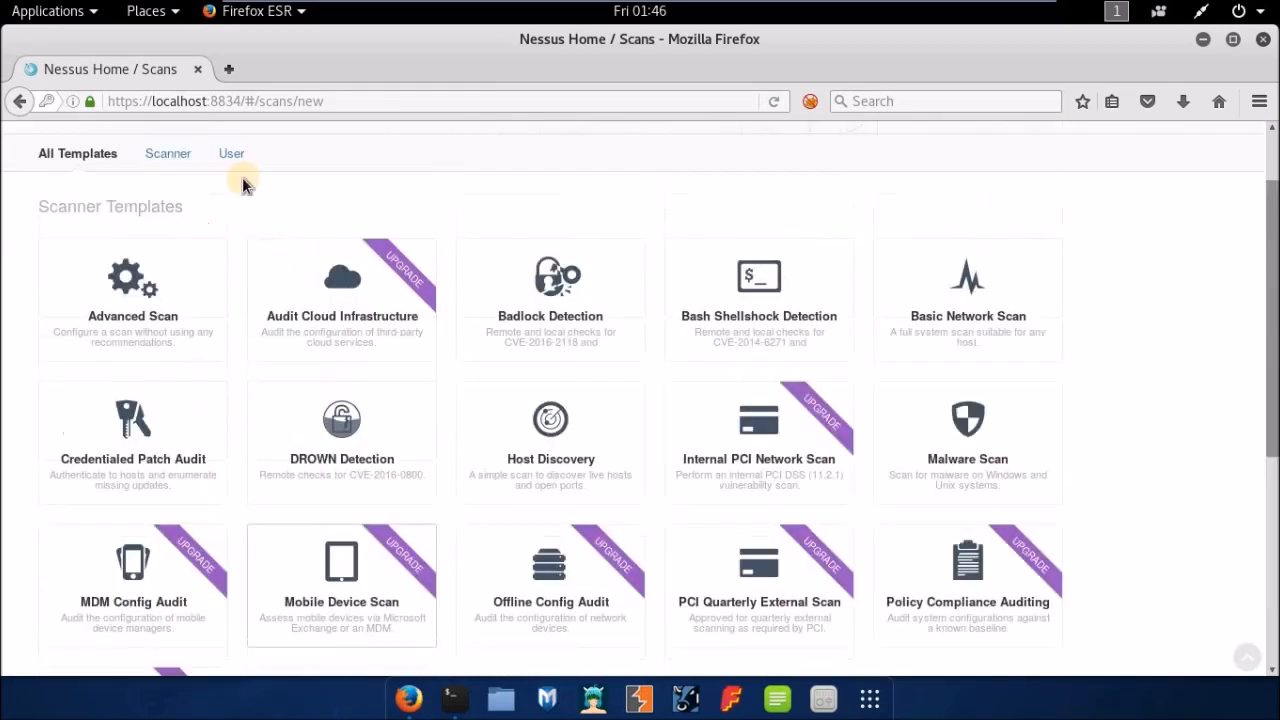
pyautogui.click(230, 240)
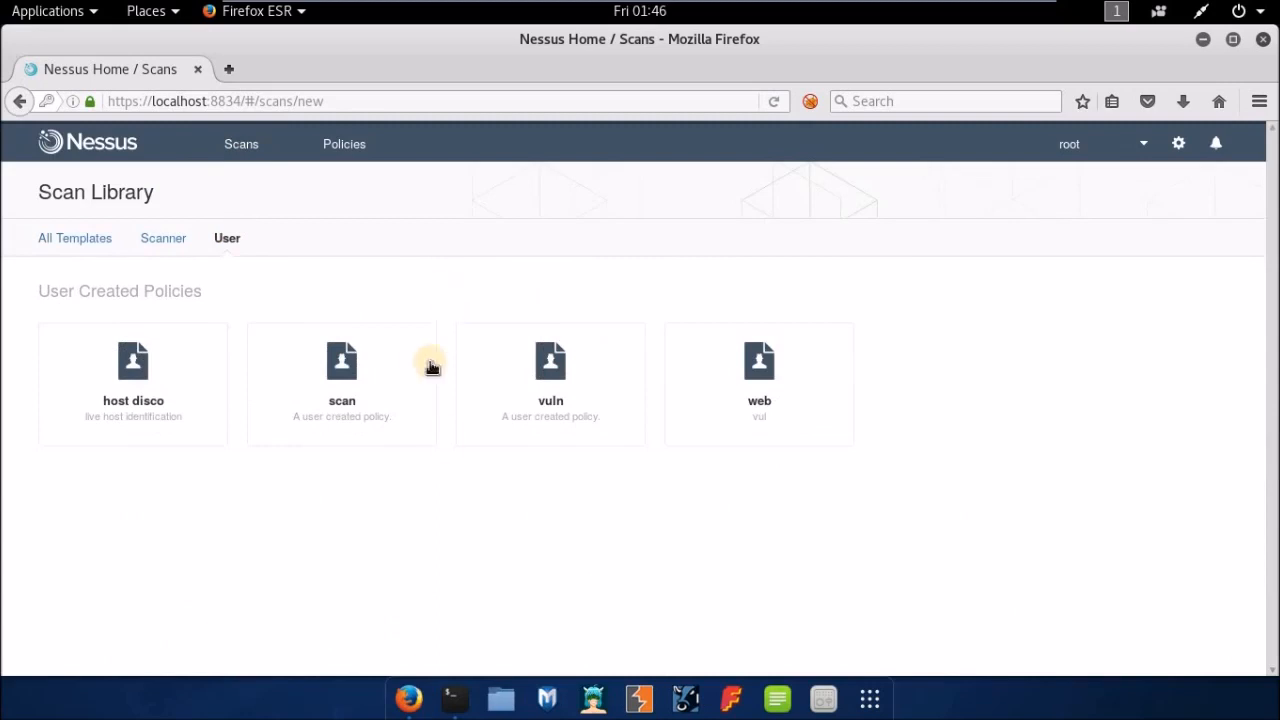
pyautogui.click(572, 438)
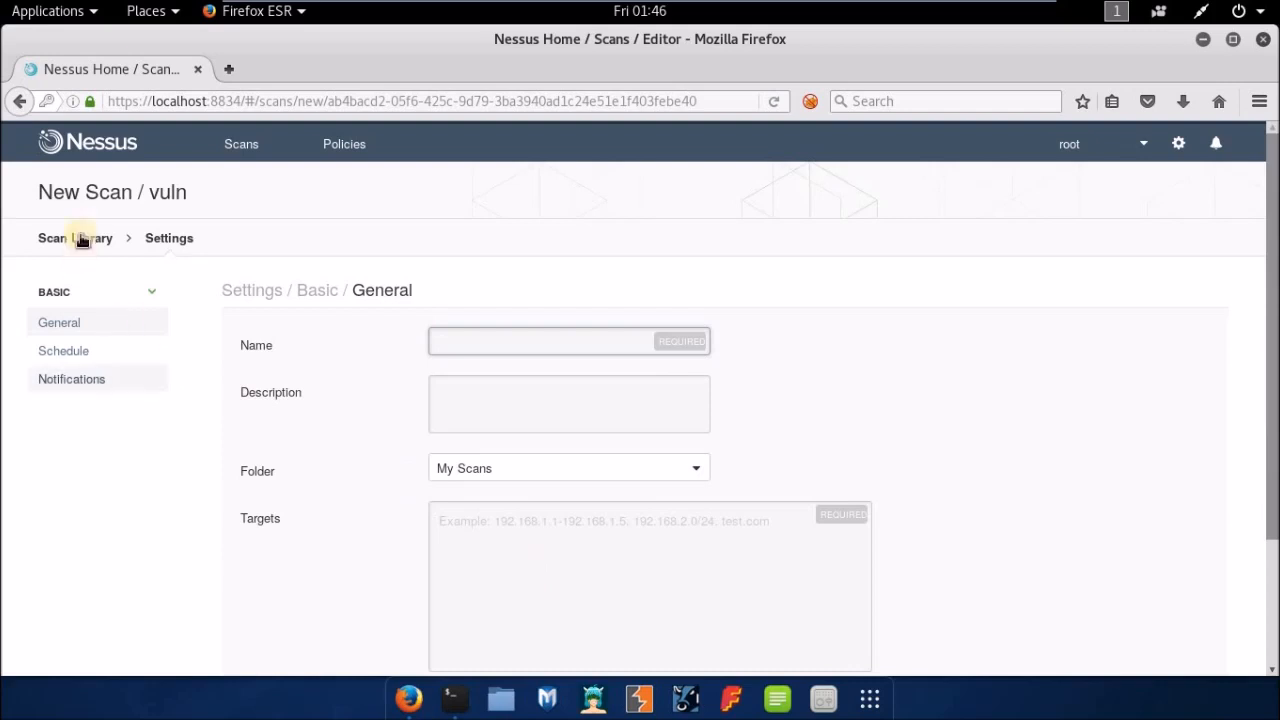
# Export the results of the existing advanced scan as an Executive Summary PDF and save the file
pyautogui.click(241, 144)
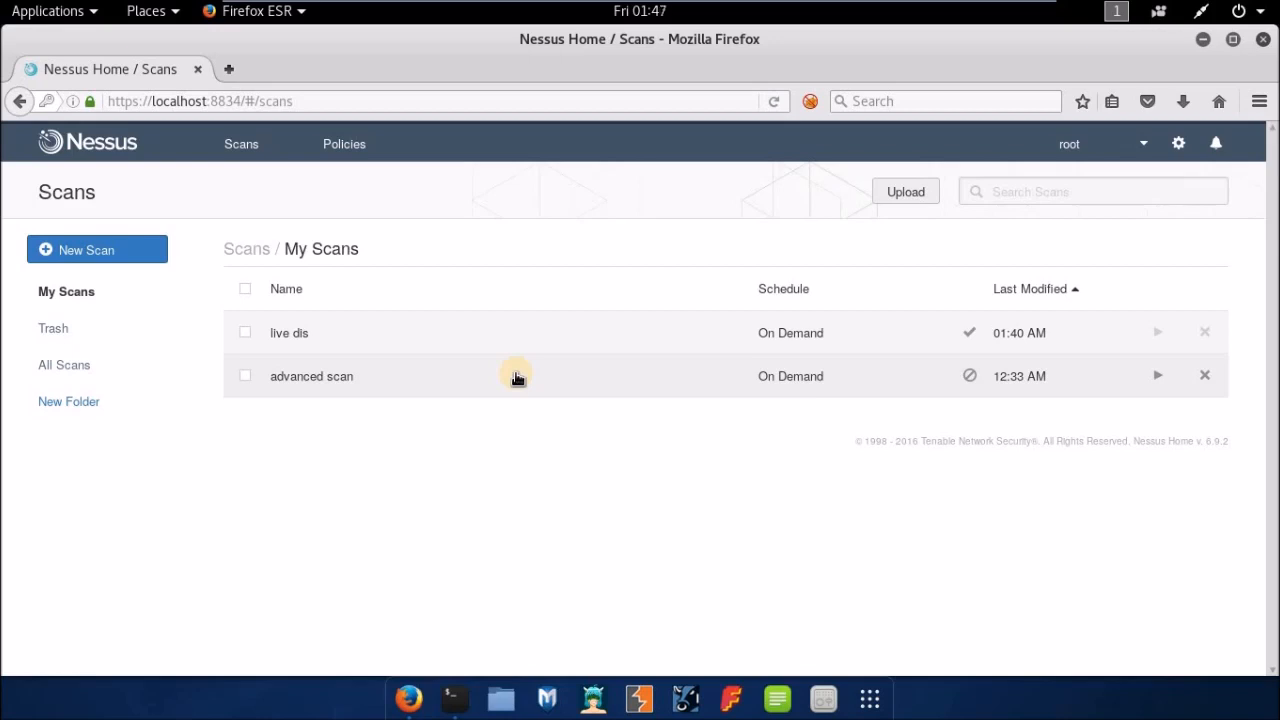
pyautogui.click(532, 367)
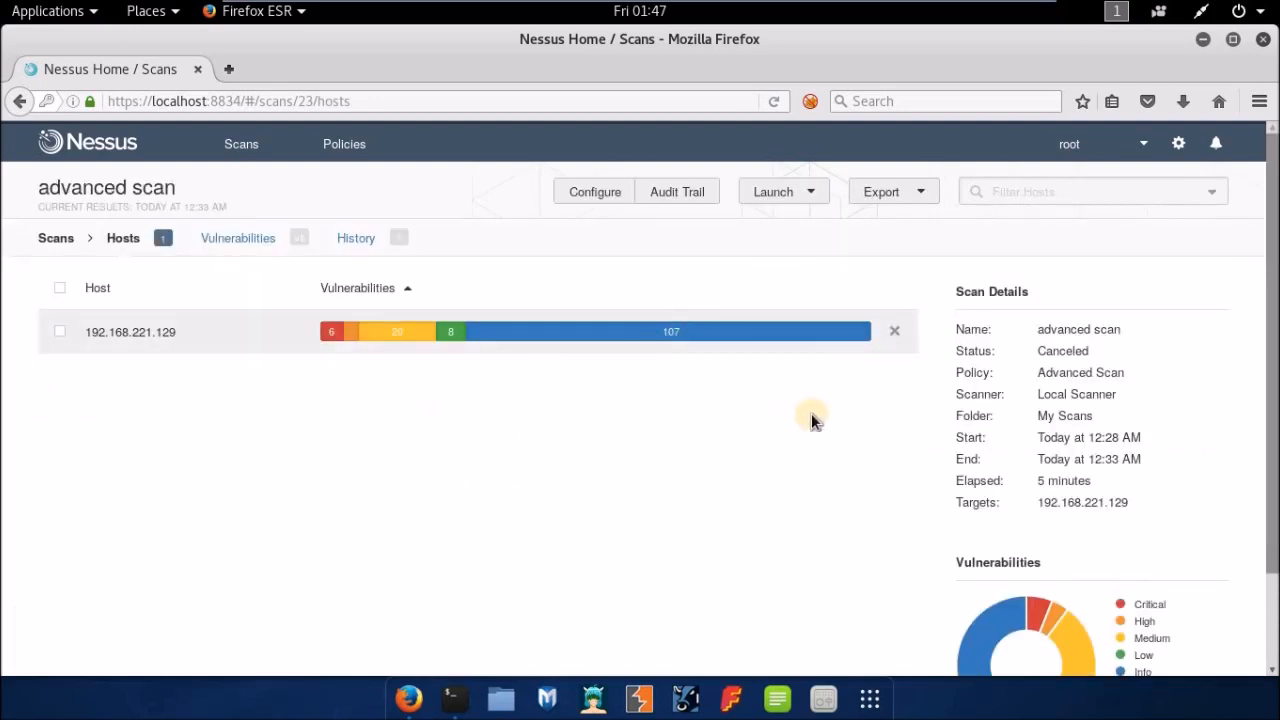
pyautogui.click(895, 195)
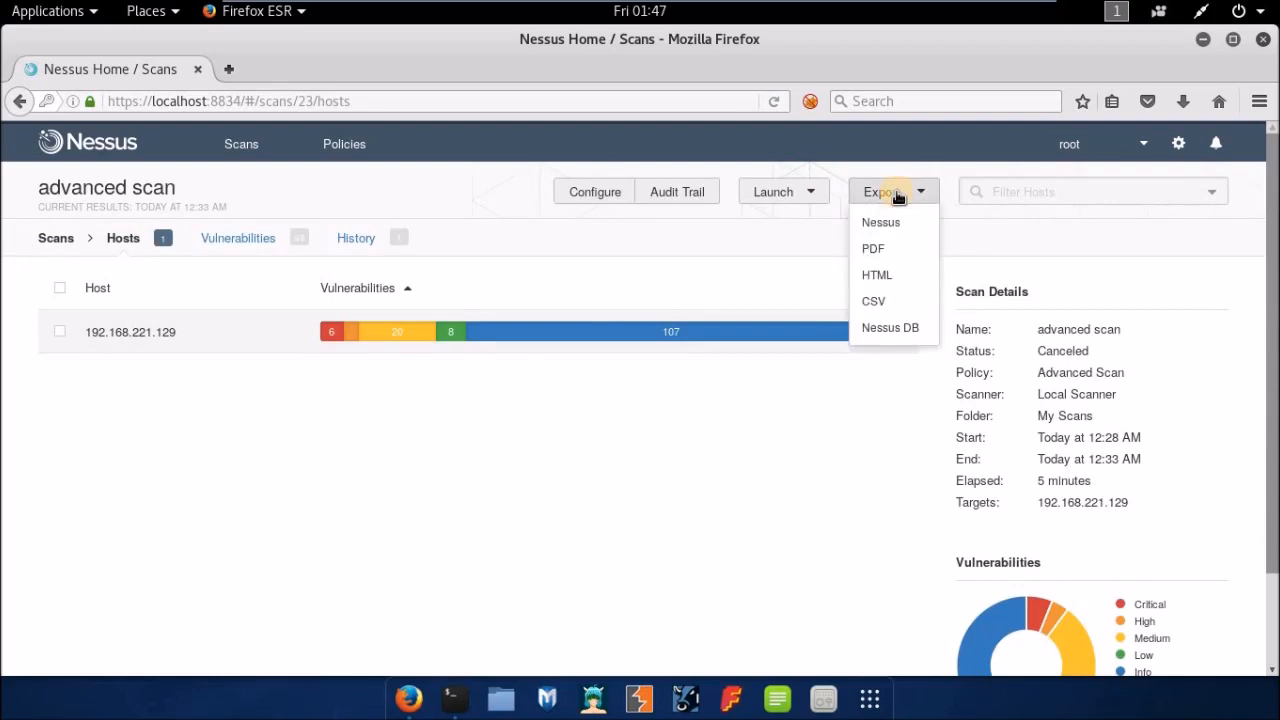
pyautogui.click(873, 248)
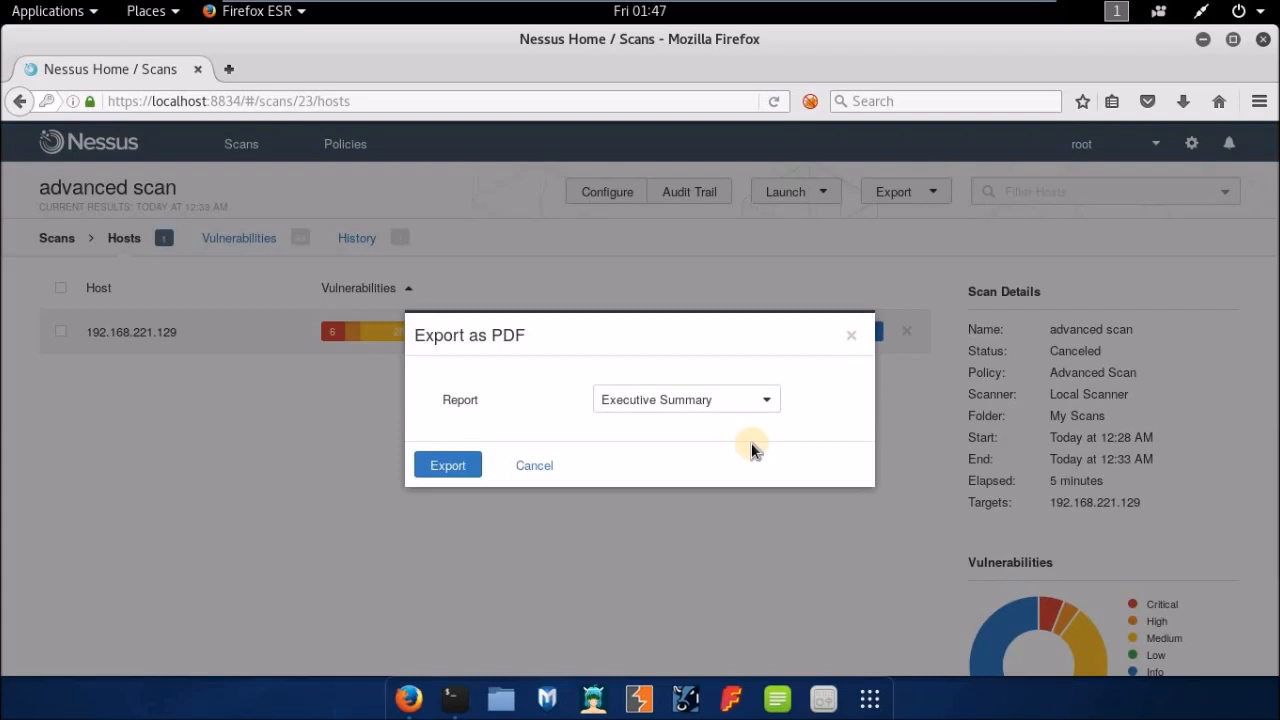
pyautogui.click(468, 465)
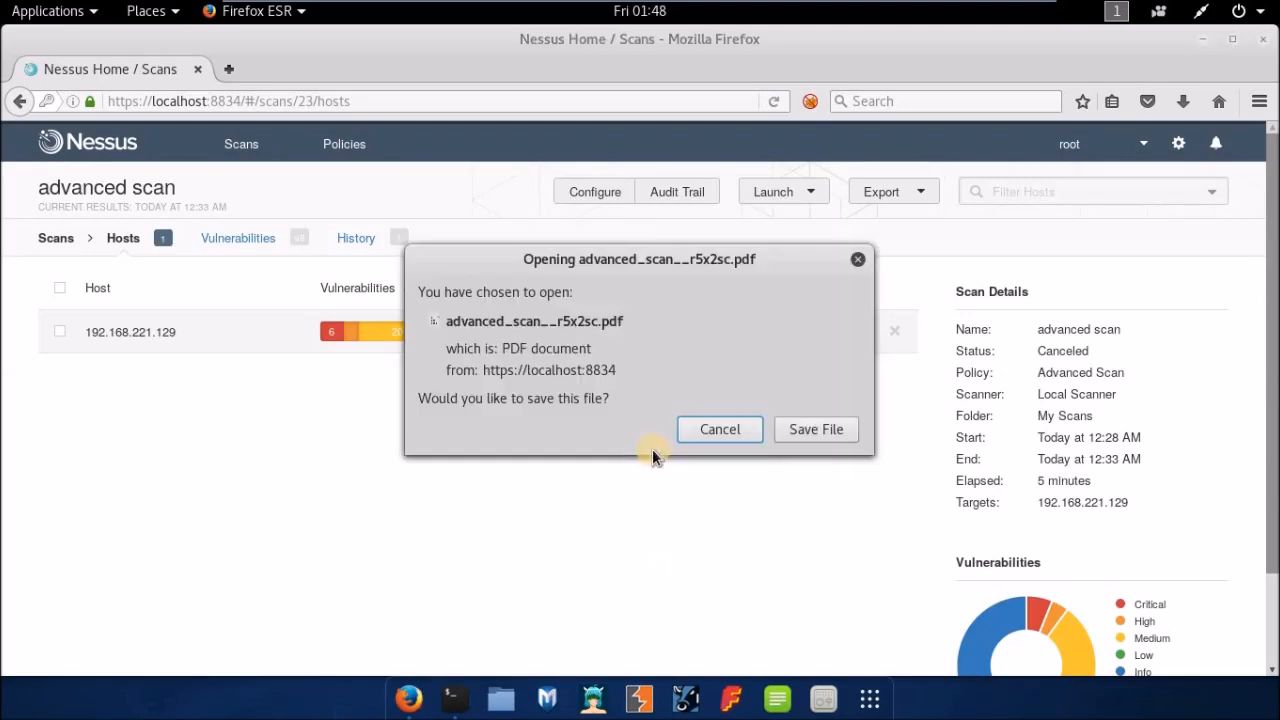
pyautogui.click(818, 430)
pyautogui.click(817, 429)
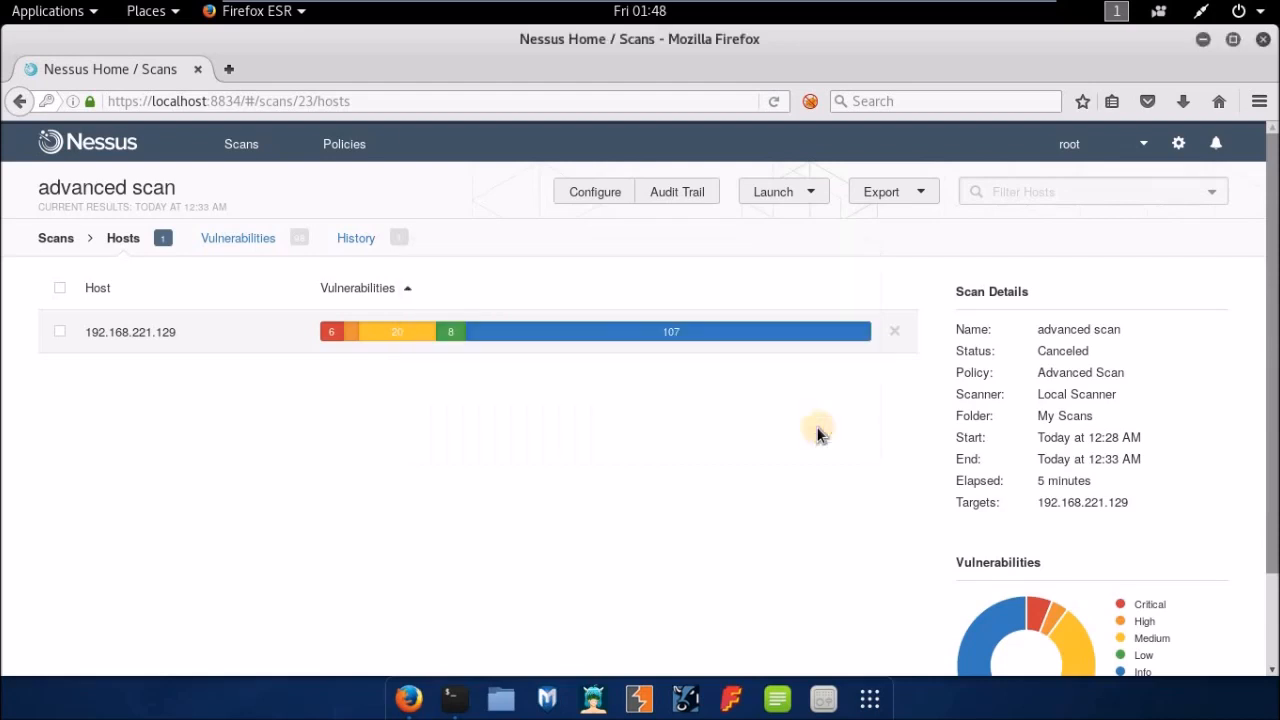
# Open the downloaded advanced scan PDF and review the vulnerabilities listed by severity for host 192.168.221.129
pyautogui.click(1184, 102)
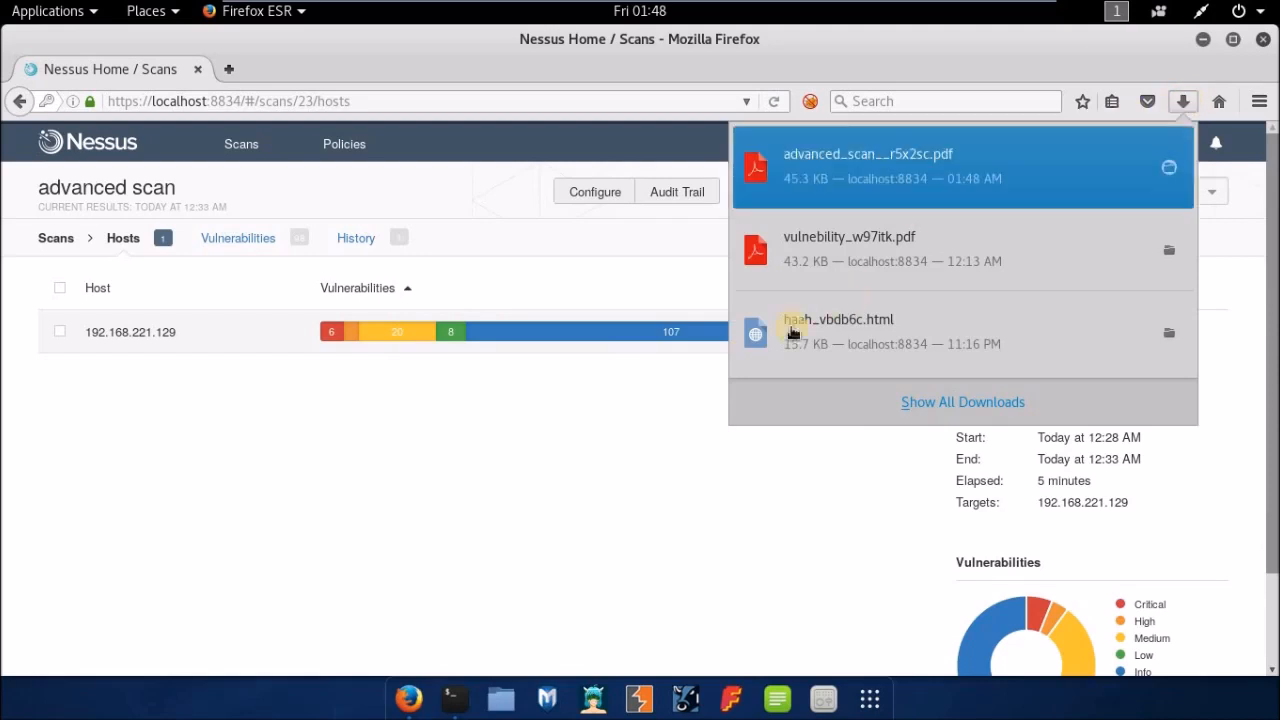
pyautogui.click(710, 420)
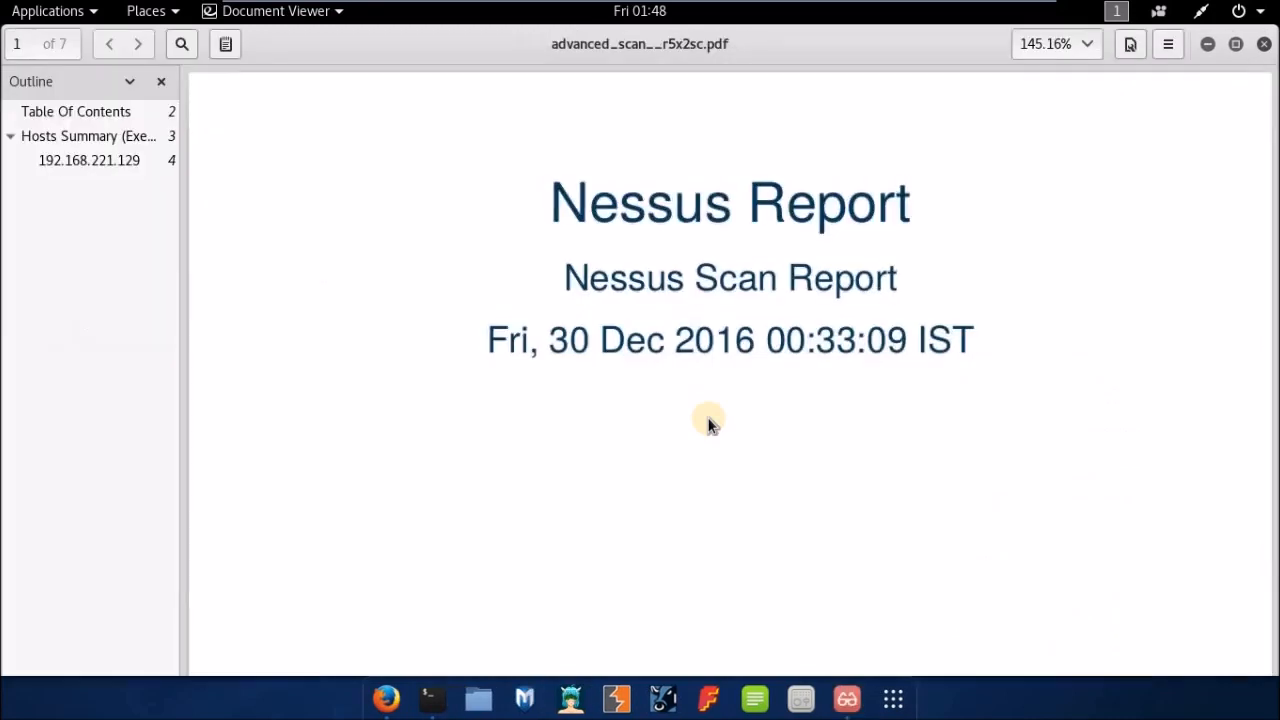
pyautogui.click(106, 161)
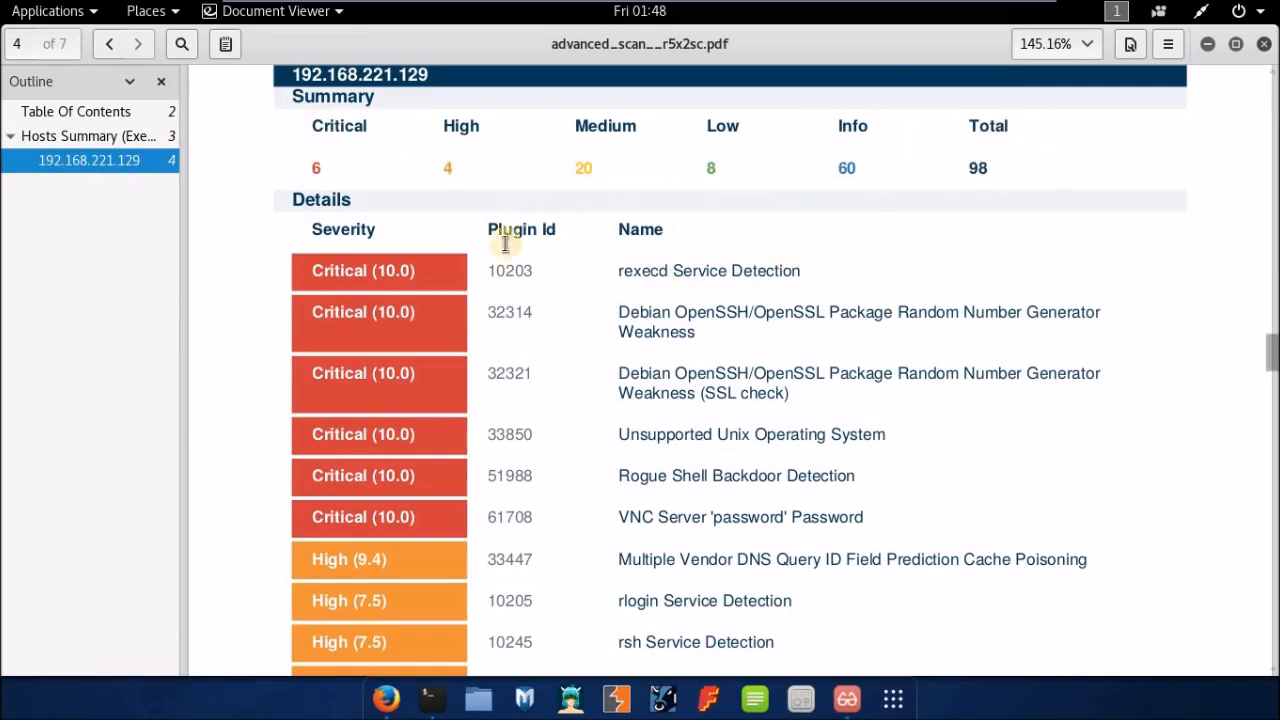
pyautogui.scroll(-6, 626, 330)
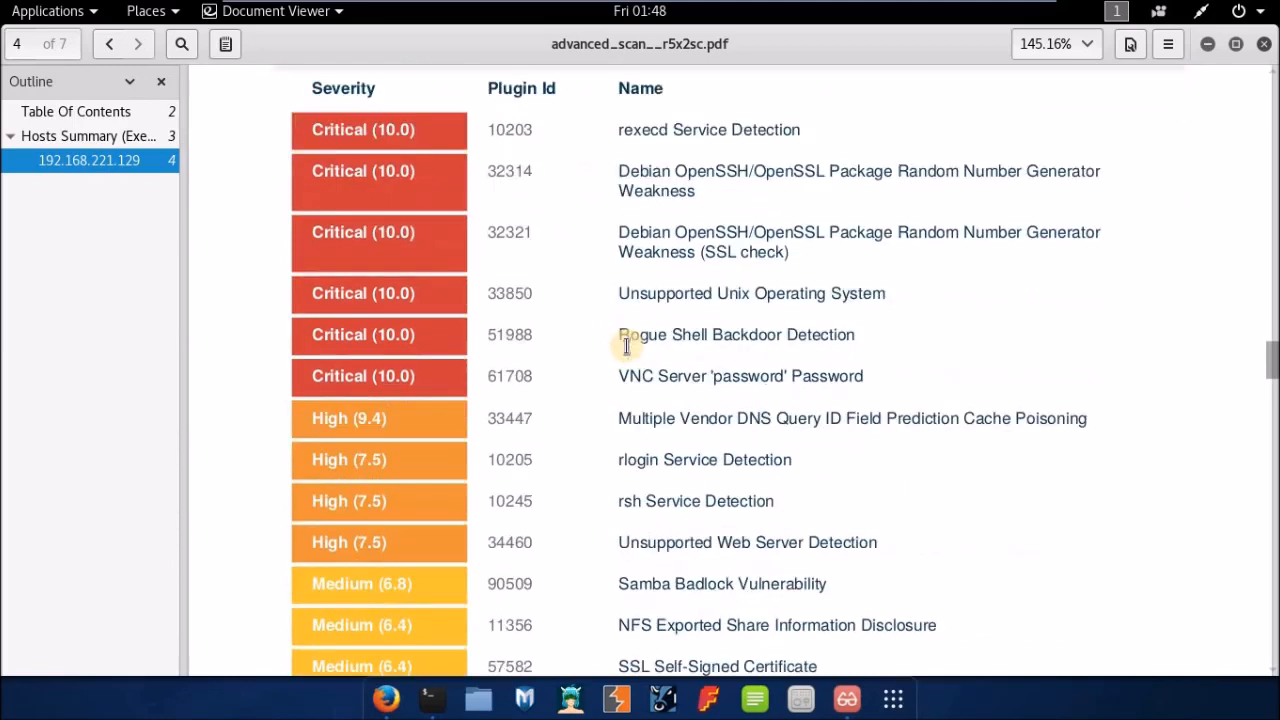
pyautogui.scroll(-3, 626, 346)
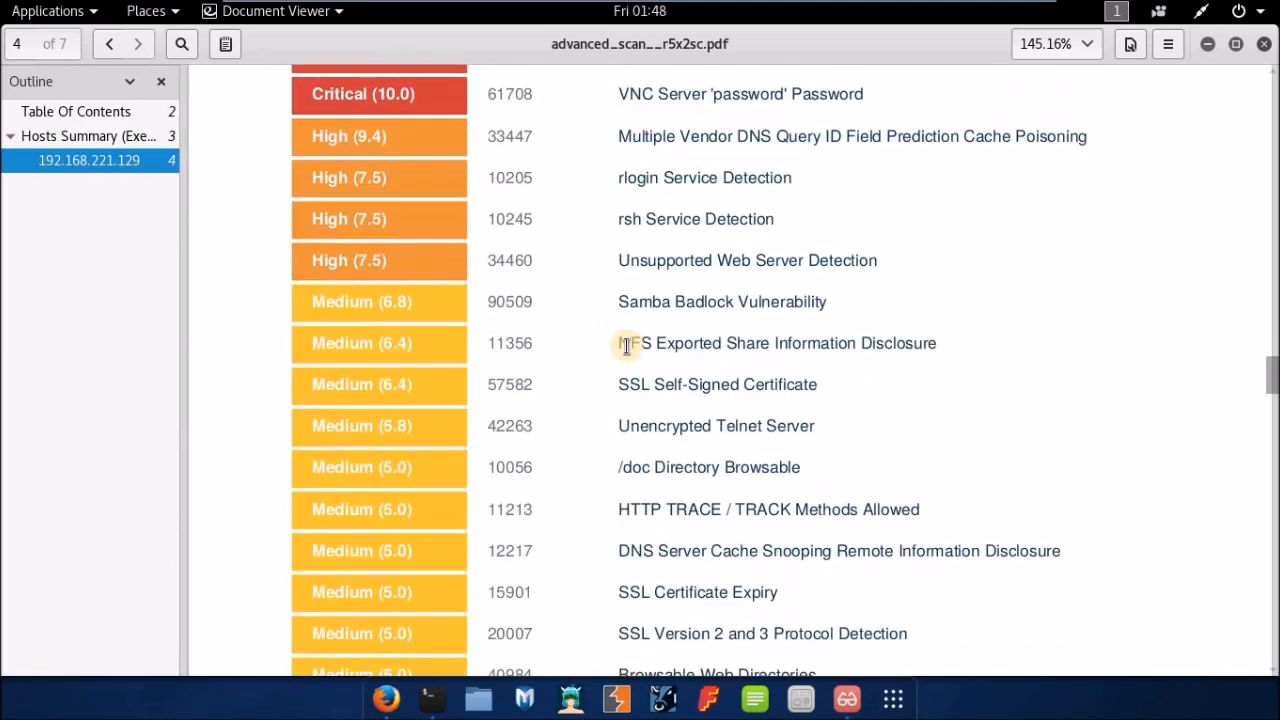
pyautogui.scroll(-13, 626, 346)
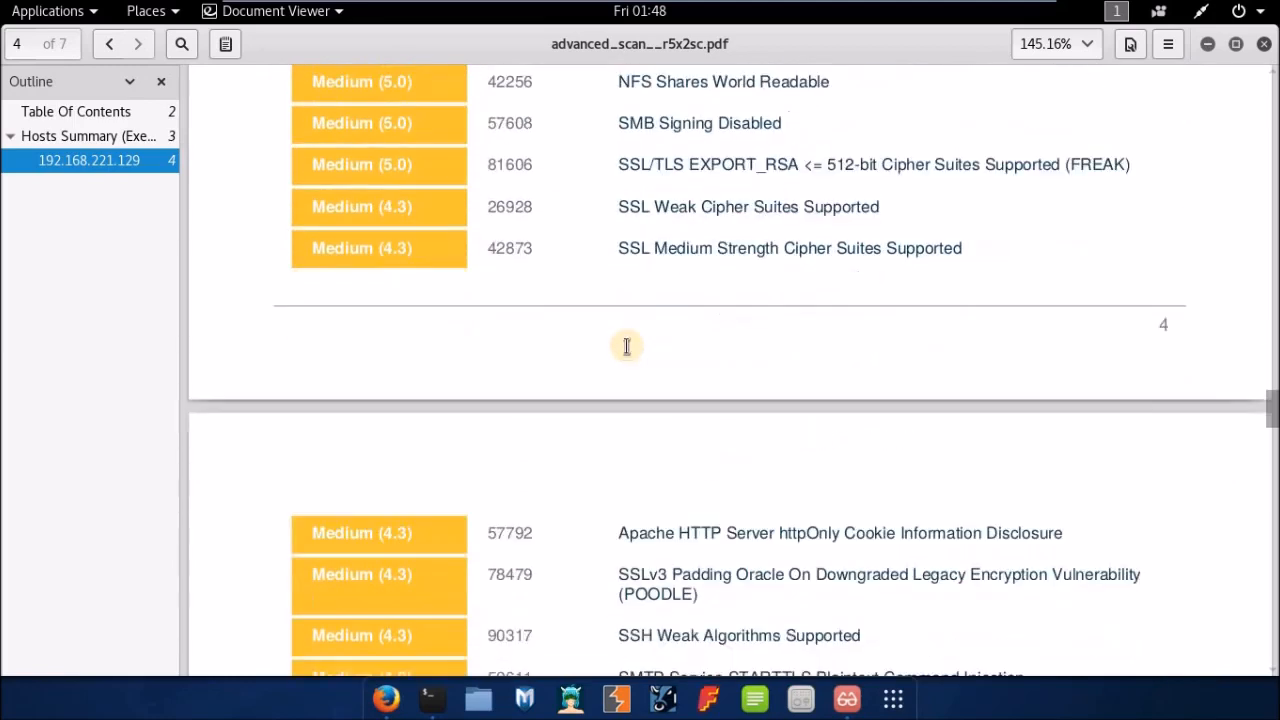
# Review the remaining medium-severity and informational findings on pages 4 to 6 of the exported advanced scan report
pyautogui.scroll(-20, 626, 346)
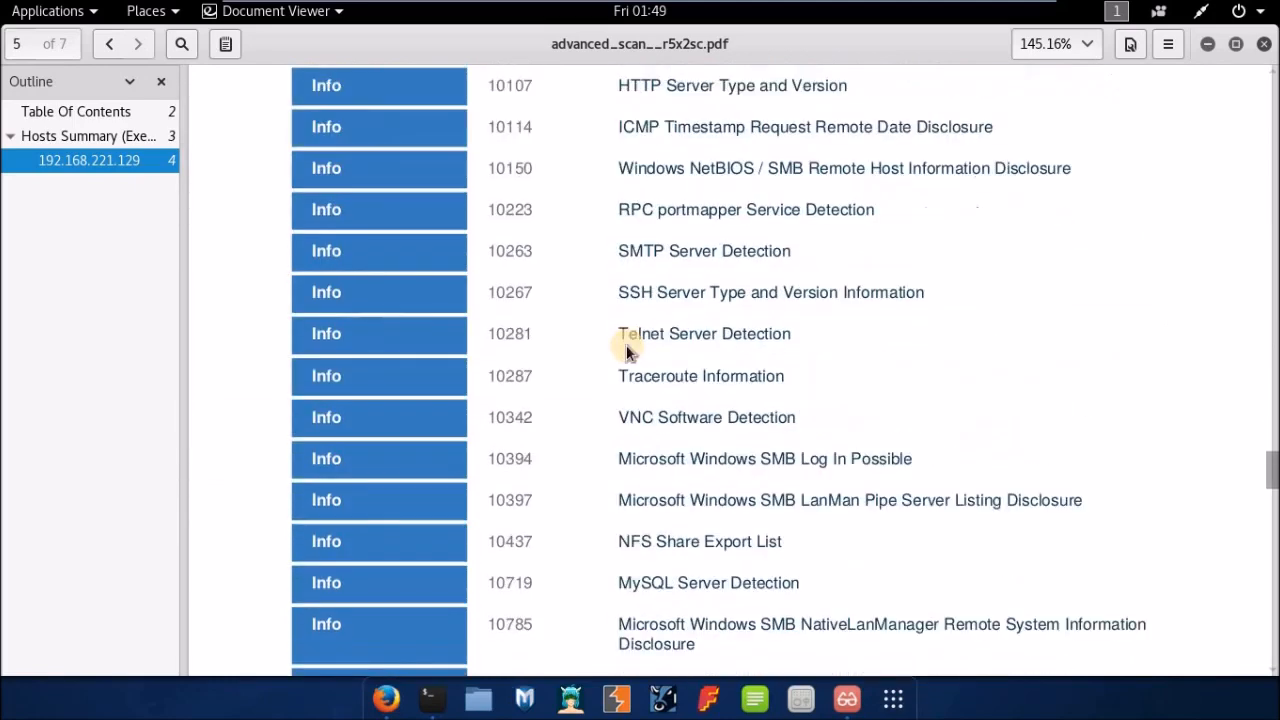
pyautogui.scroll(-9, 626, 345)
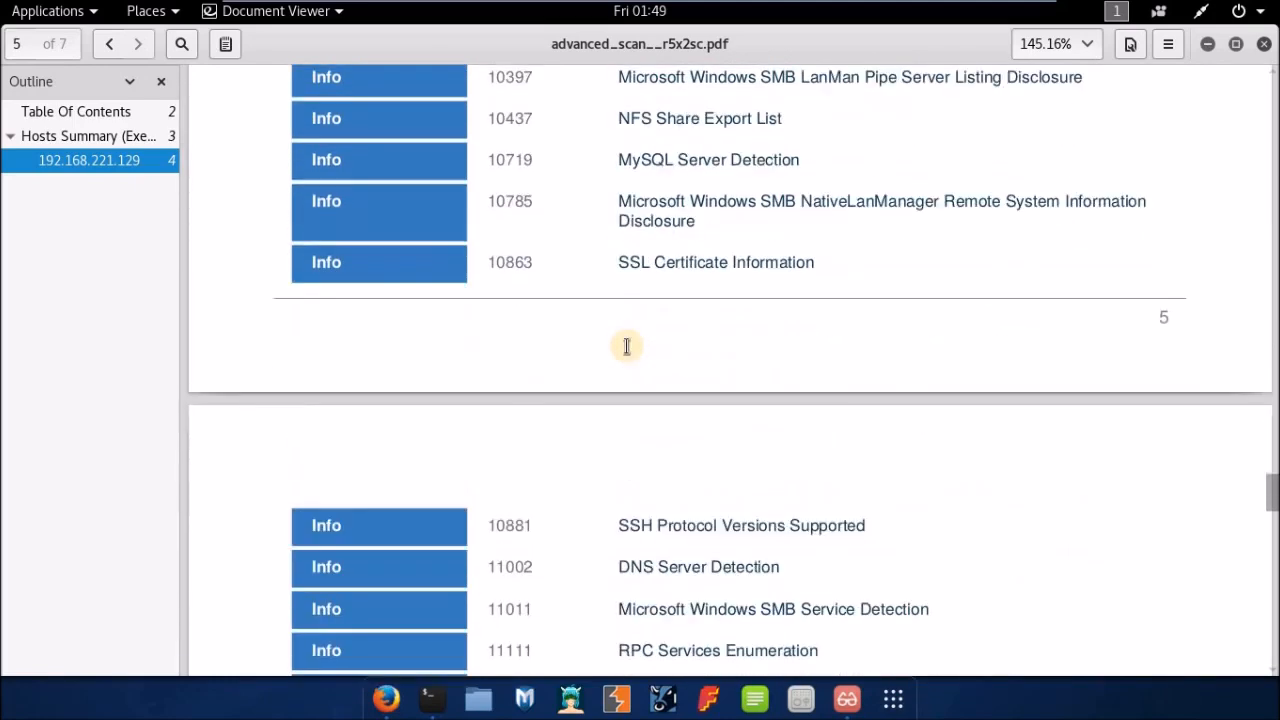
pyautogui.scroll(-13, 626, 346)
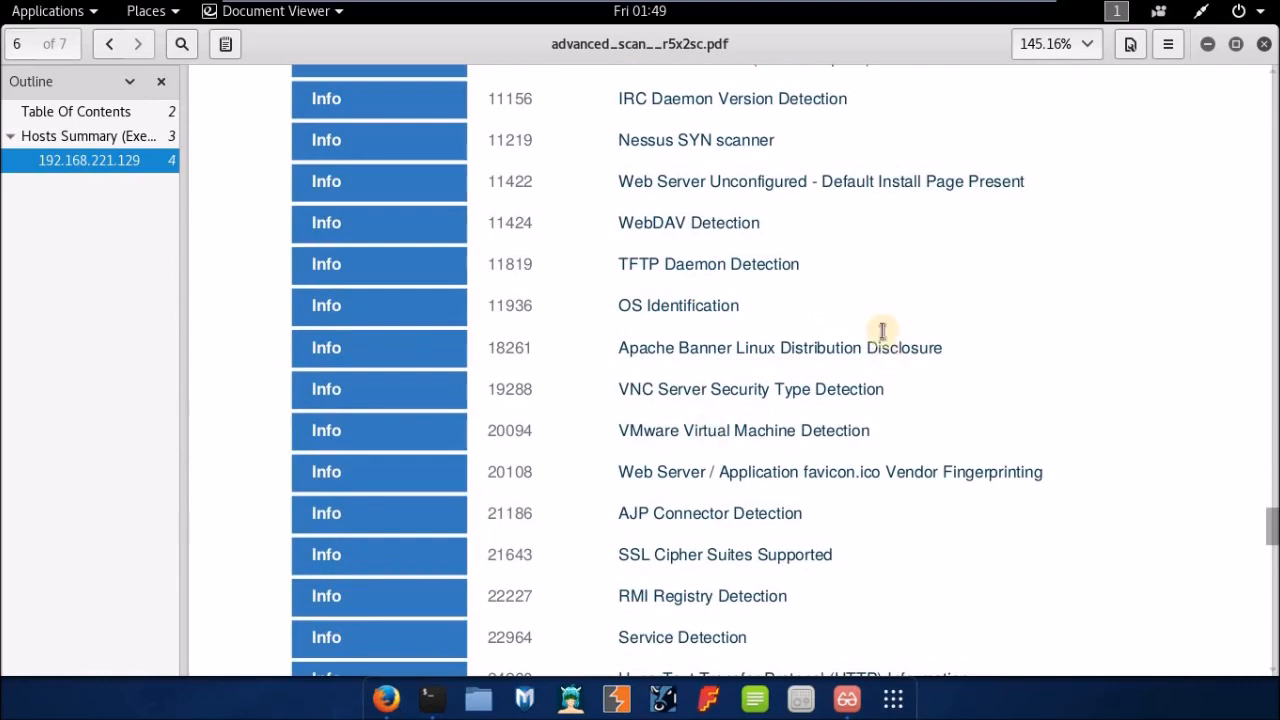
pyautogui.scroll(12, 861, 360)
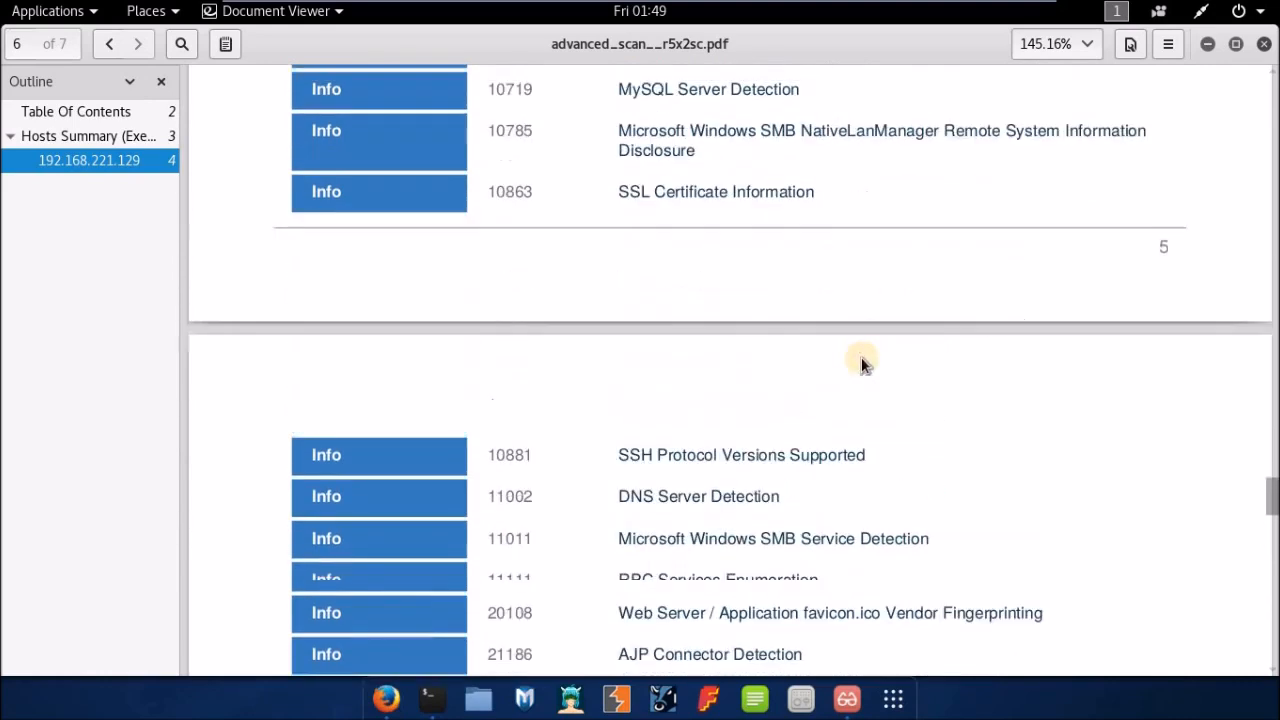
pyautogui.scroll(5, 861, 360)
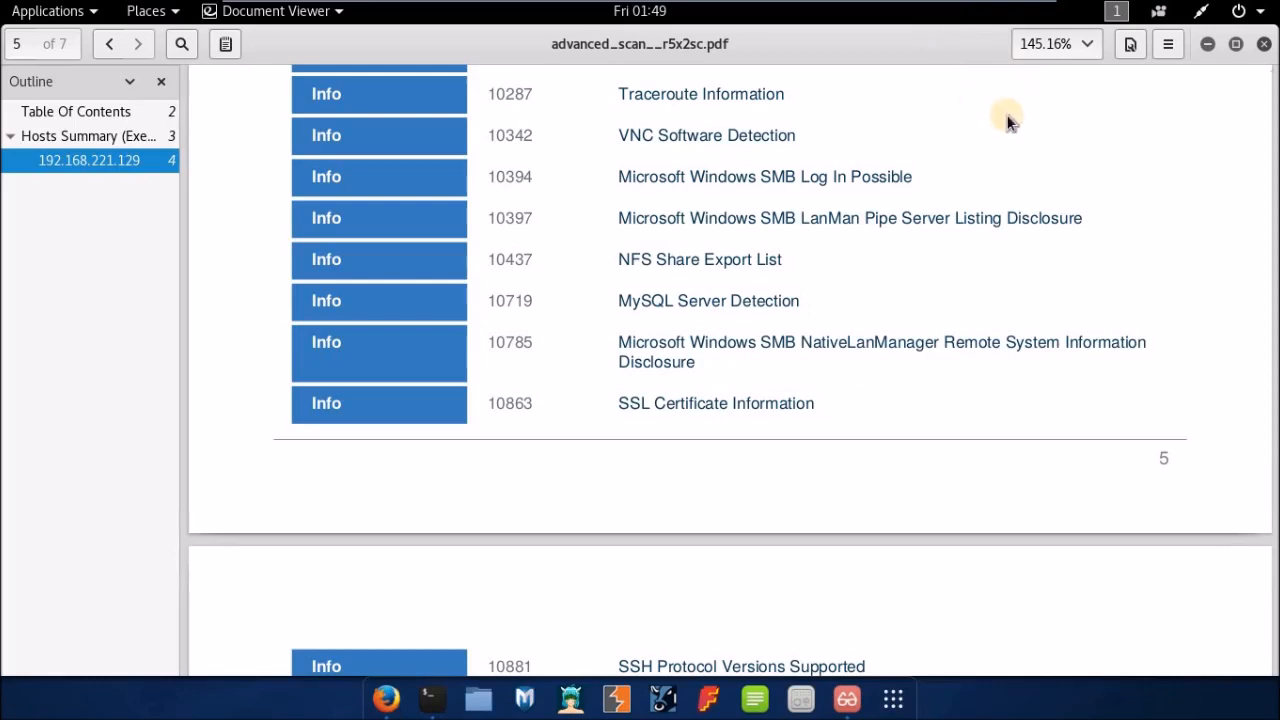
pyautogui.moveTo(987, 12)
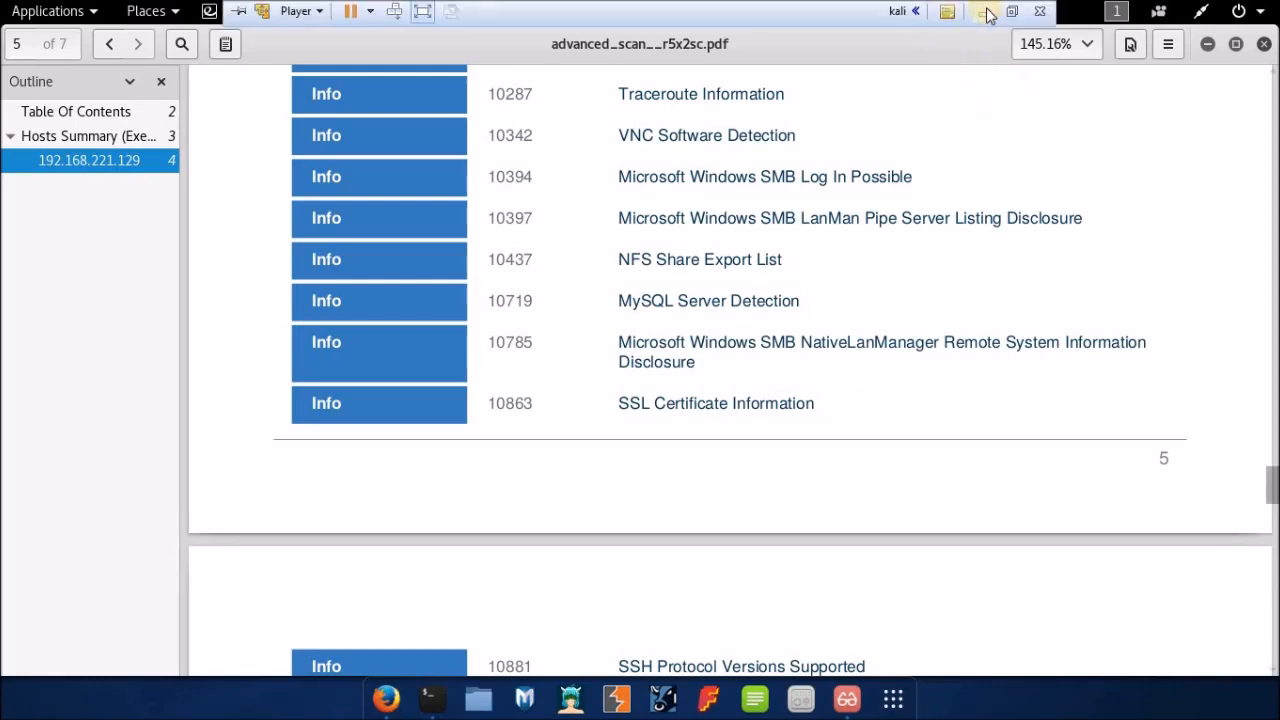